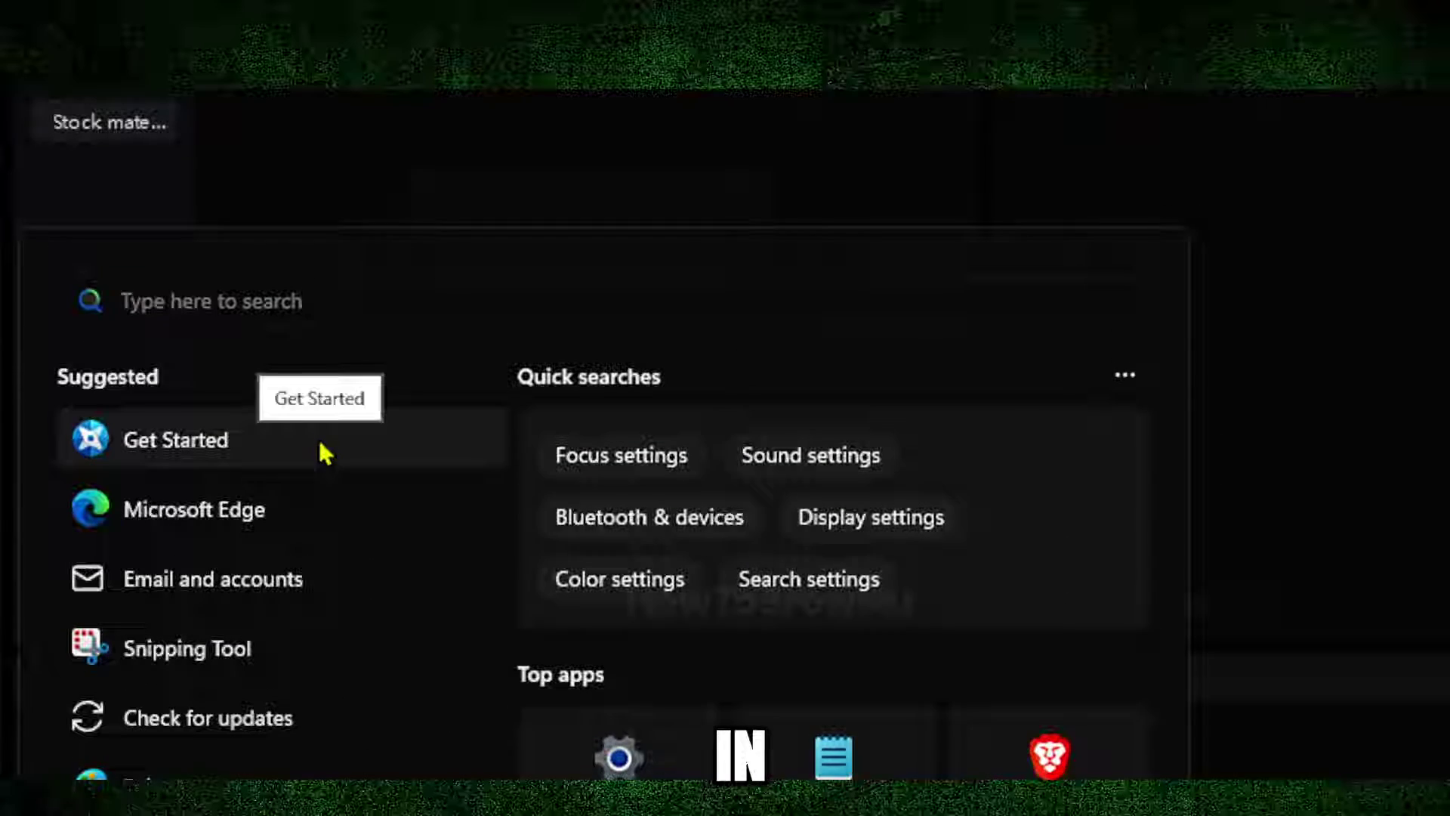
Step: Search 'control panel' from the Start menu and open Control Panel
{"action": "type", "text": "control panel"}
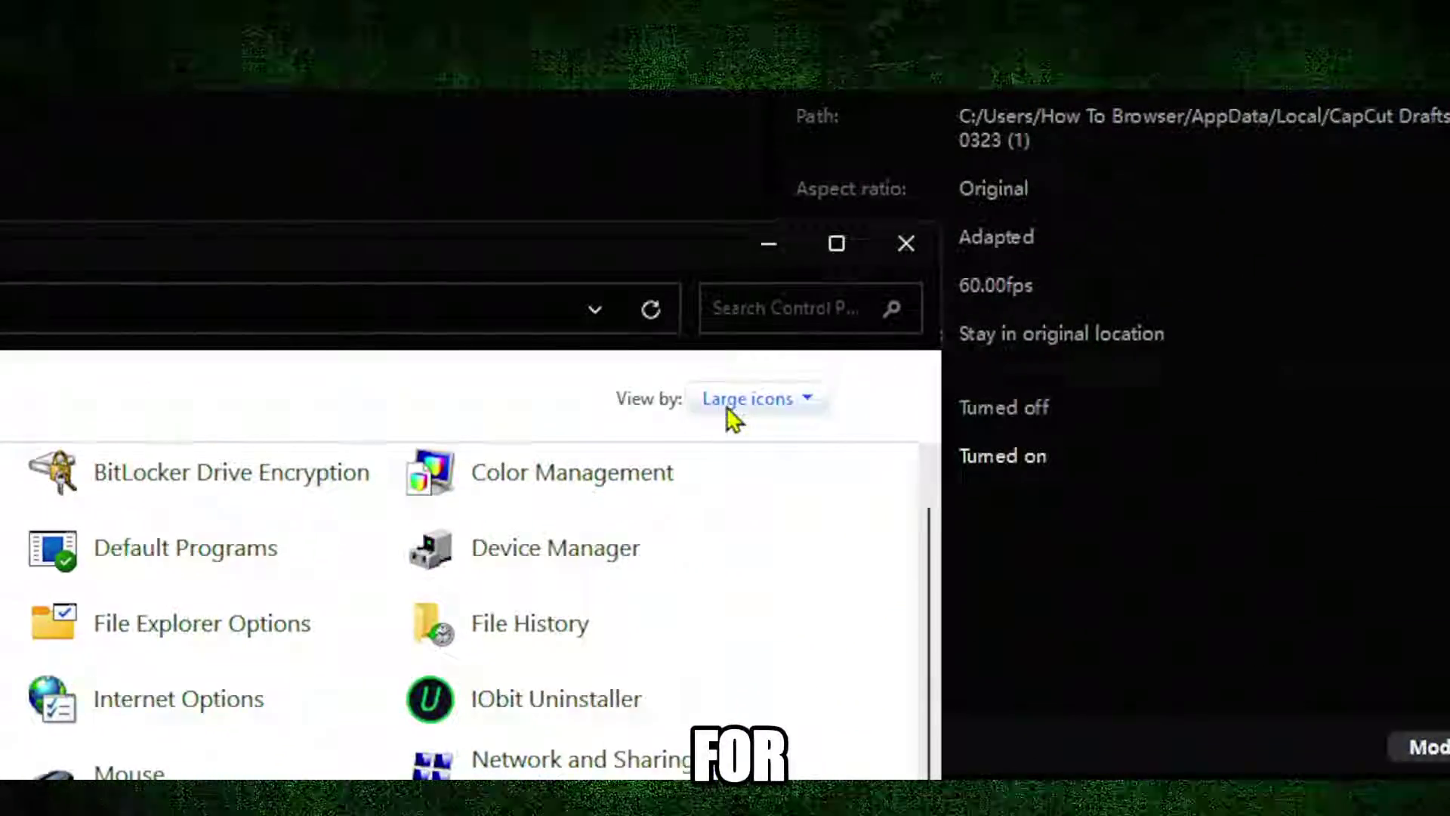
Step: Switch Control Panel to Category view and start uninstalling CapCut from the programs list
{"action": "left_click", "coordinate": [730, 408]}
{"action": "left_click", "coordinate": [748, 438]}
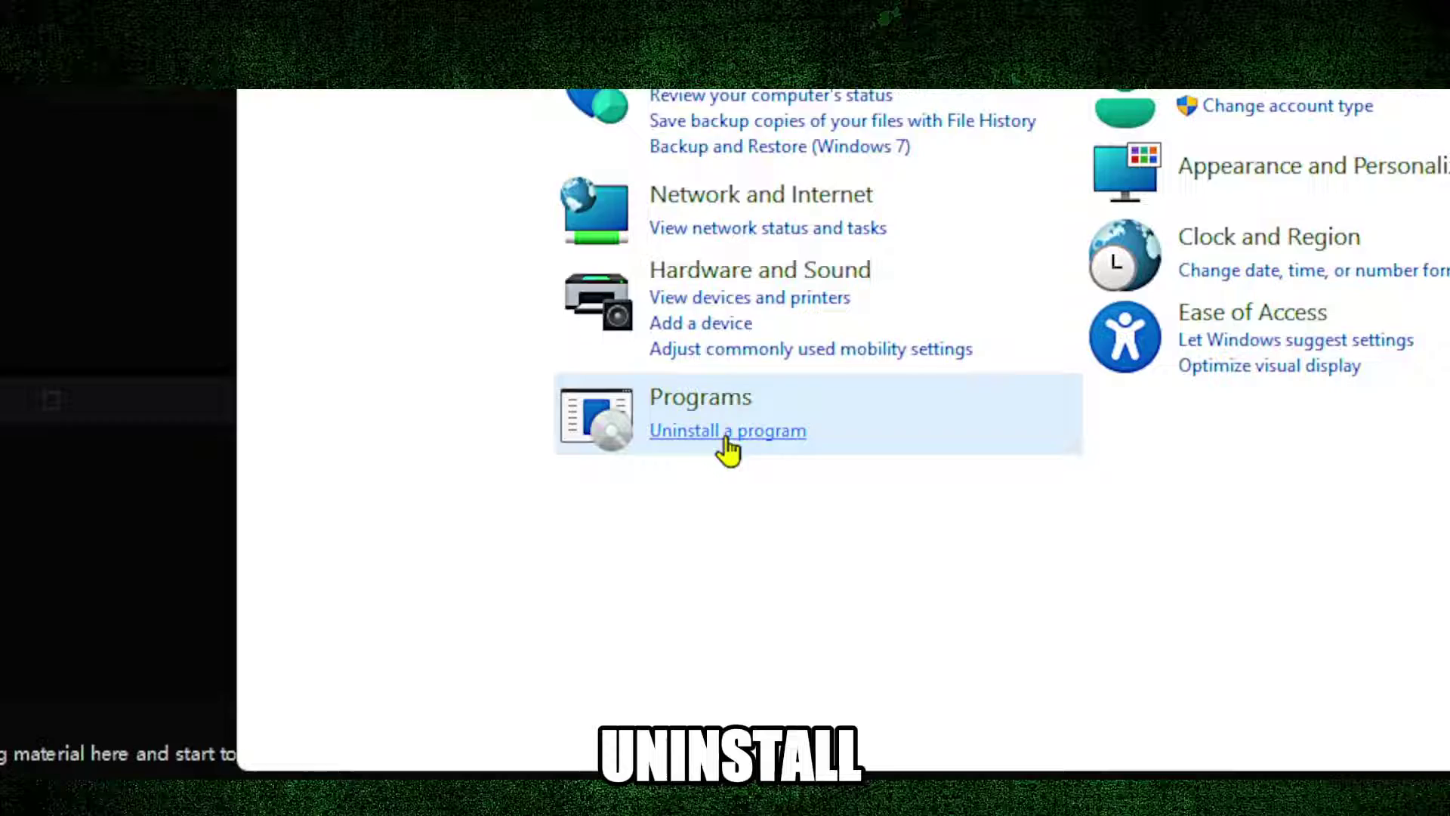
{"action": "left_click", "coordinate": [726, 440]}
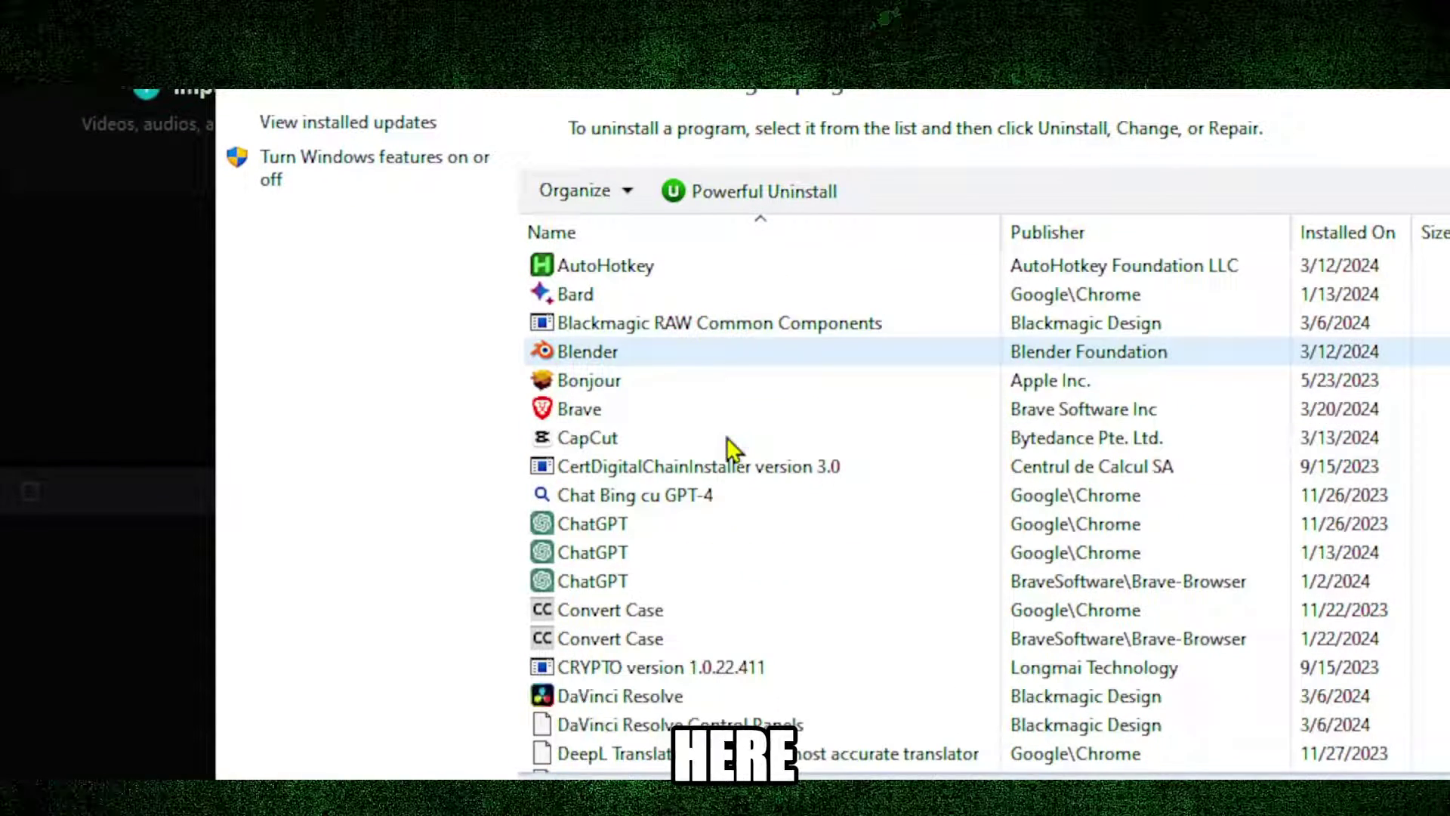
{"action": "left_click", "coordinate": [648, 445]}
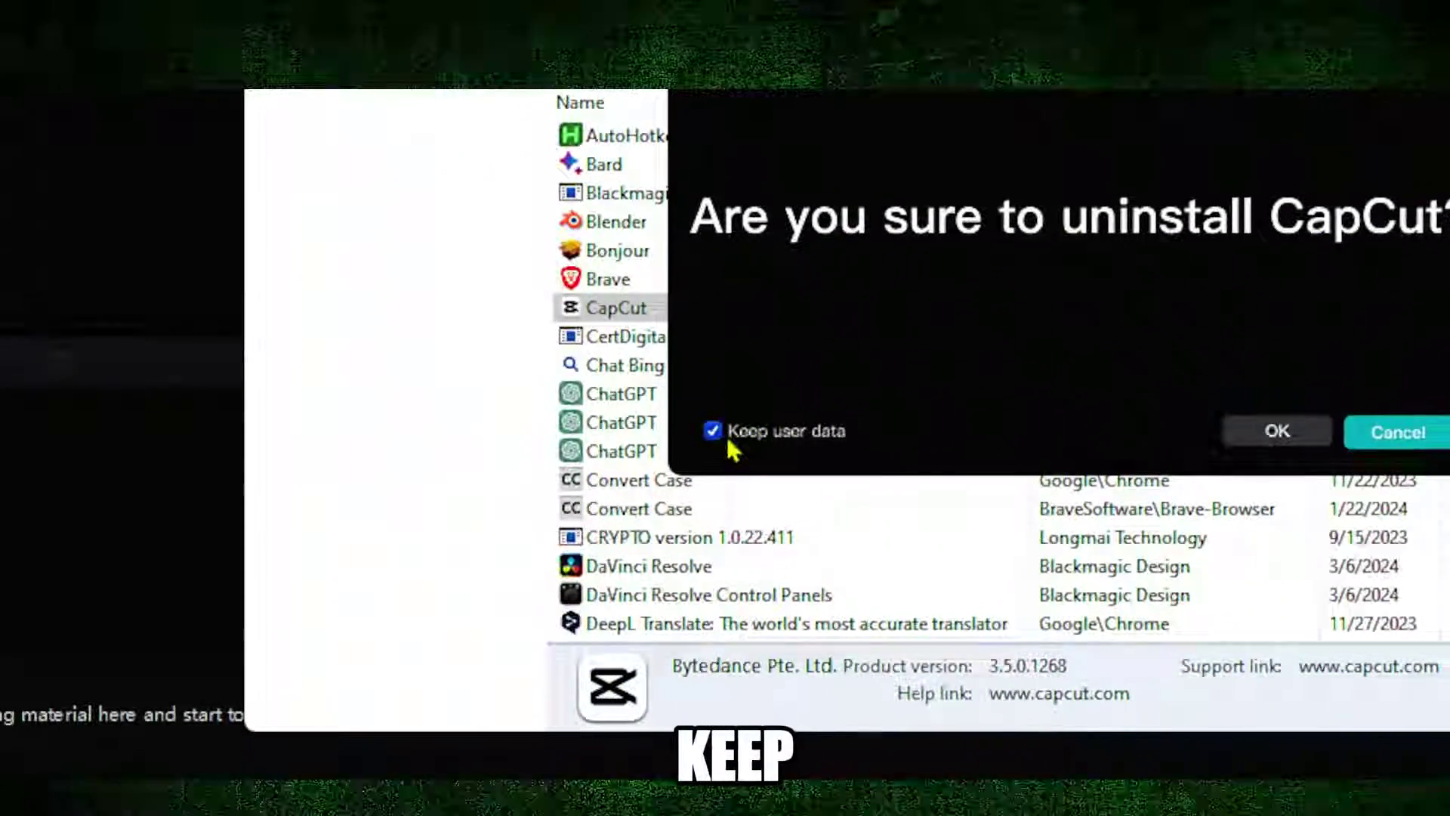
{"action": "left_click", "coordinate": [284, 637]}
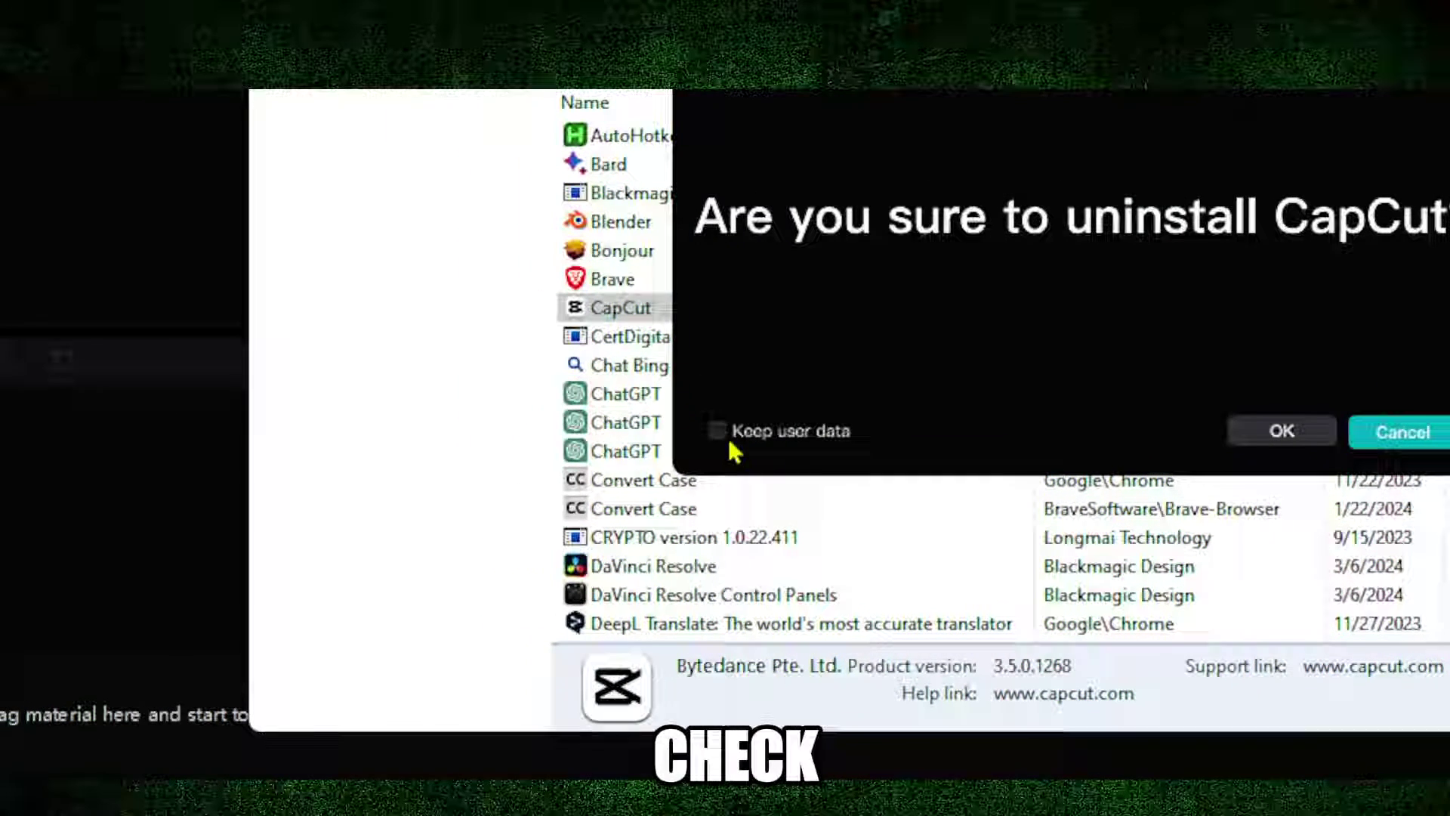
{"action": "left_click", "coordinate": [620, 426]}
{"action": "left_click", "coordinate": [722, 435]}
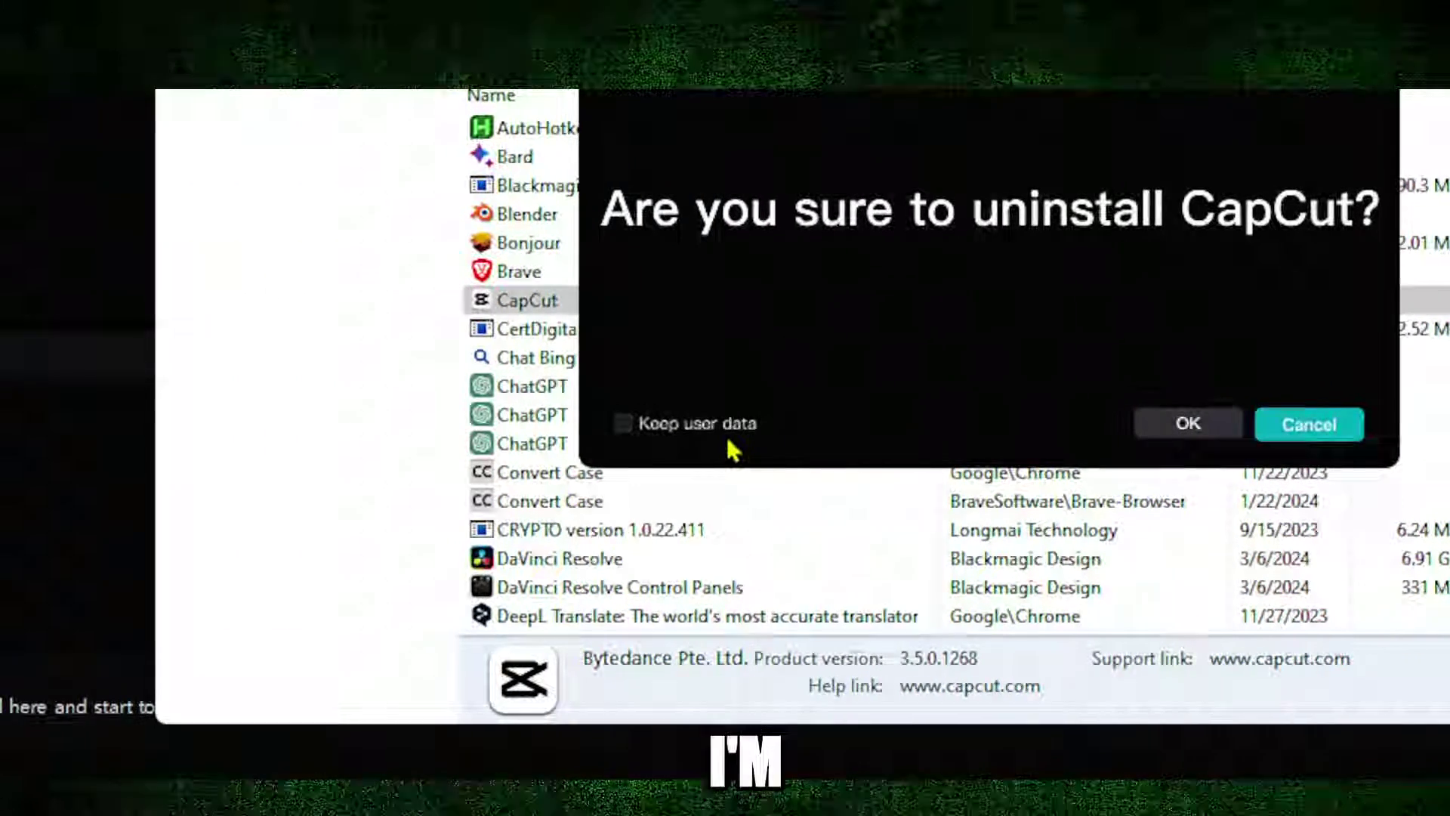
{"action": "left_click", "coordinate": [261, 435]}
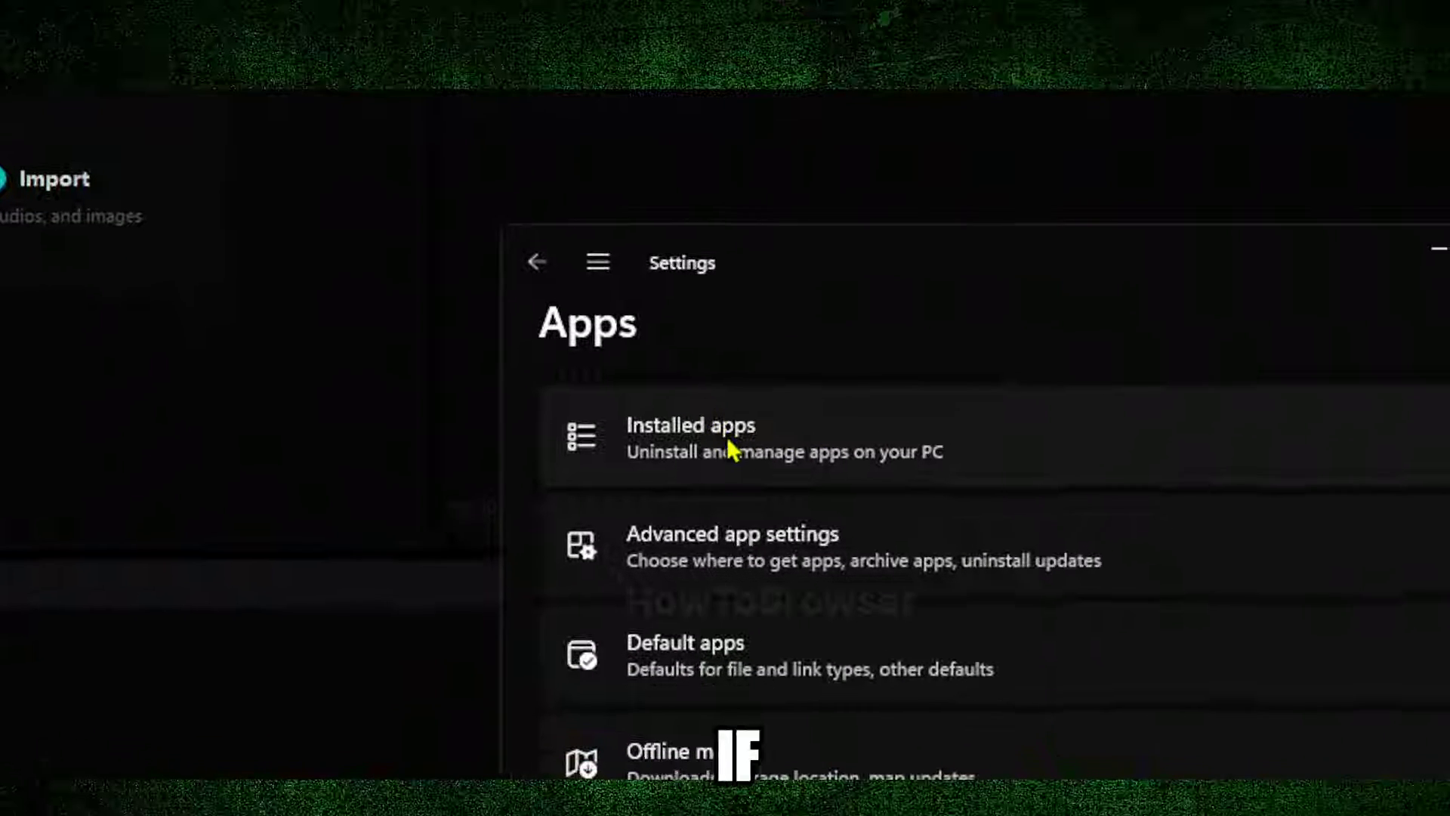
Step: Search 'capcut' in Installed apps, reveal its Uninstall option, then close Settings
{"action": "left_click", "coordinate": [730, 447]}
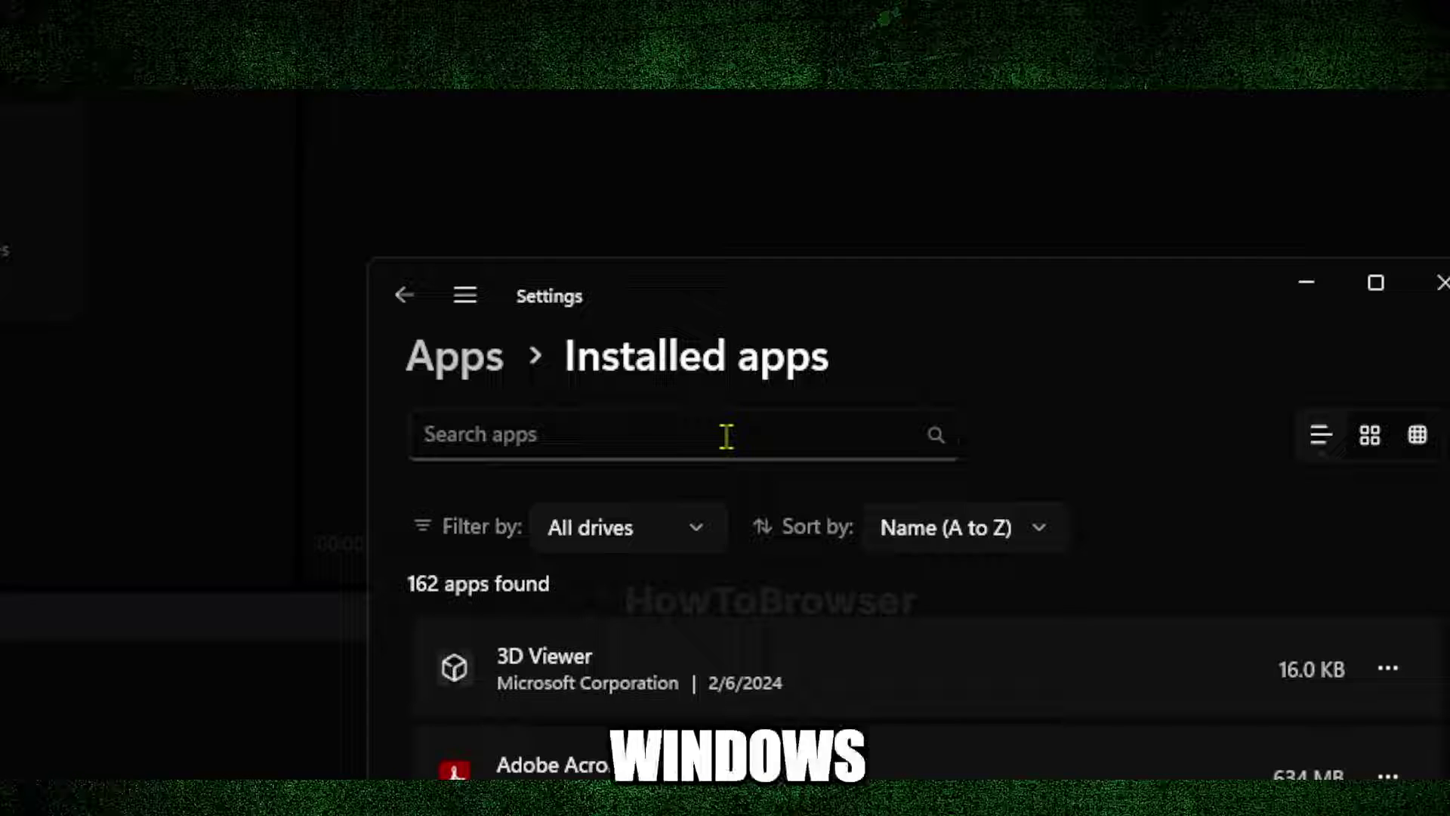
{"action": "type", "text": "c"}
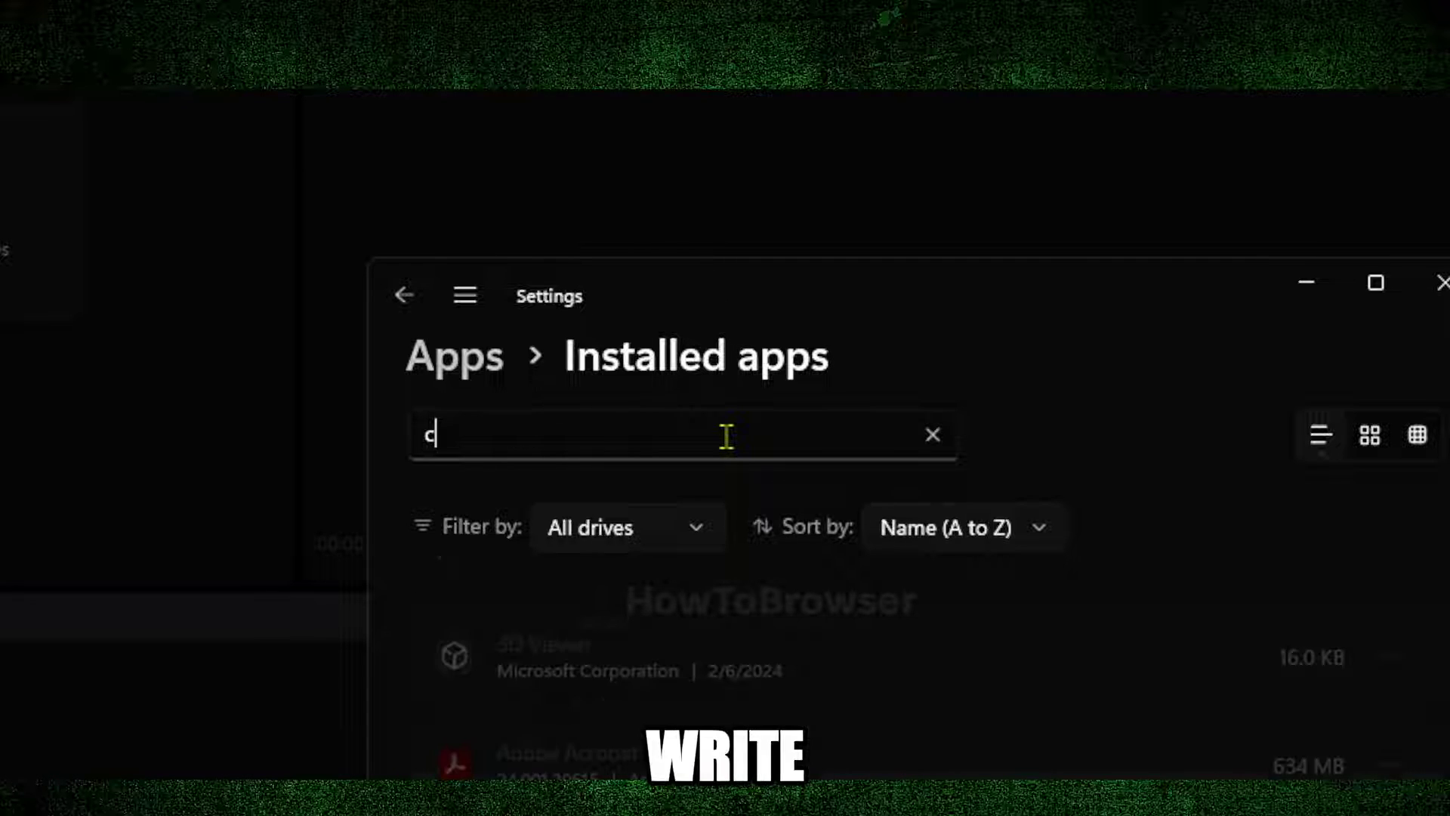
{"action": "type", "text": "apcut"}
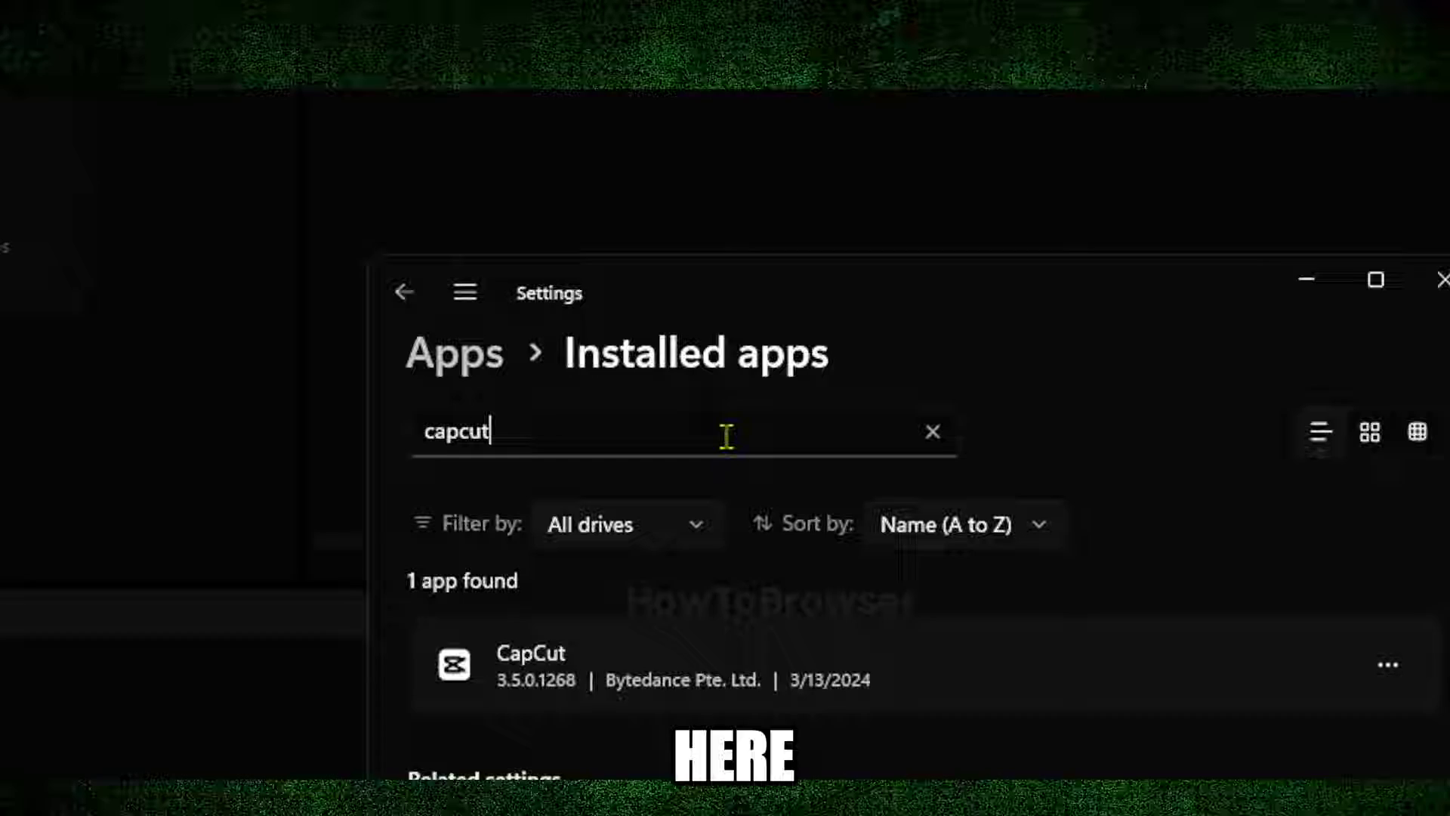
{"action": "left_click", "coordinate": [1388, 664]}
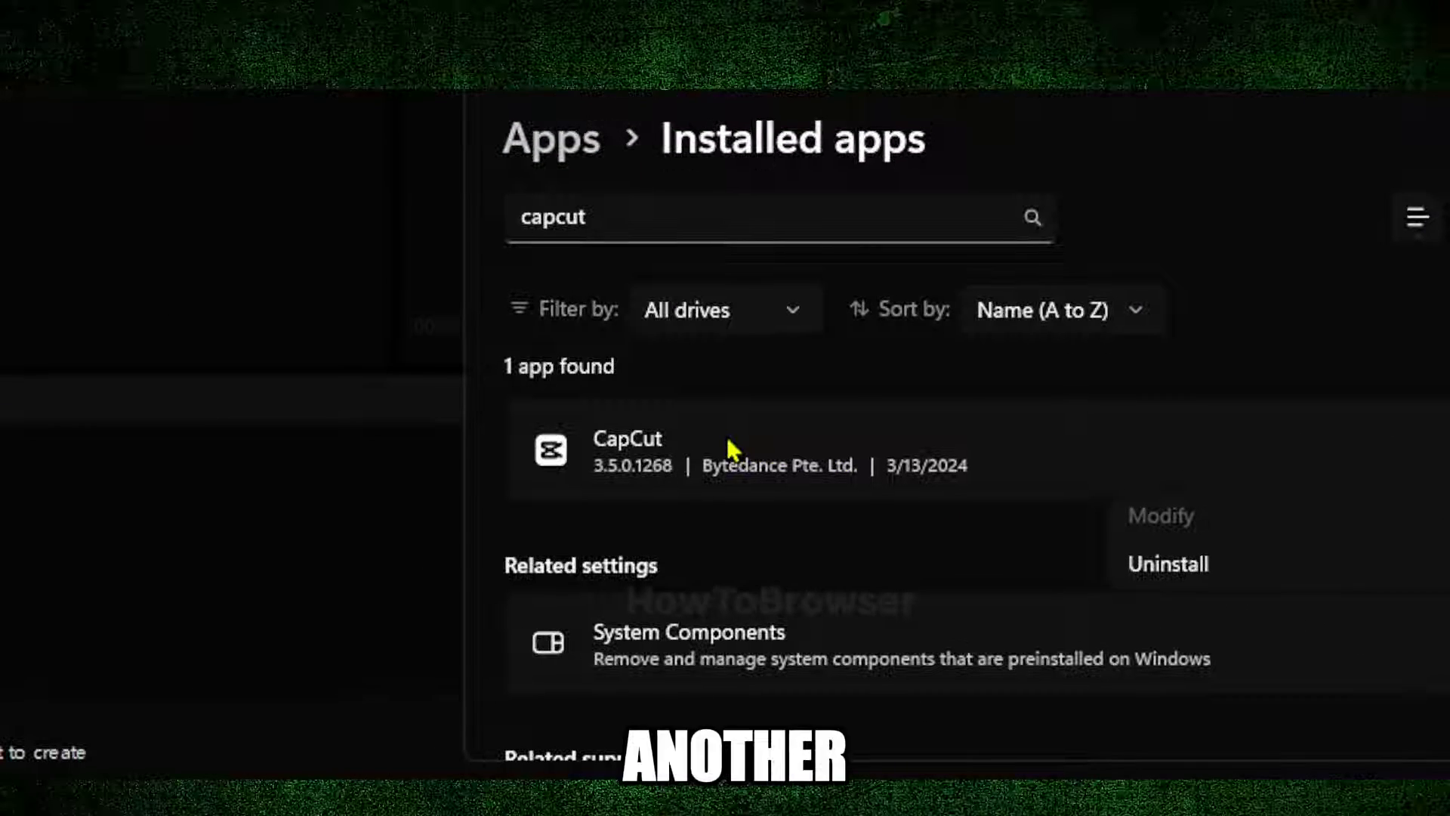
{"action": "left_click", "coordinate": [798, 381]}
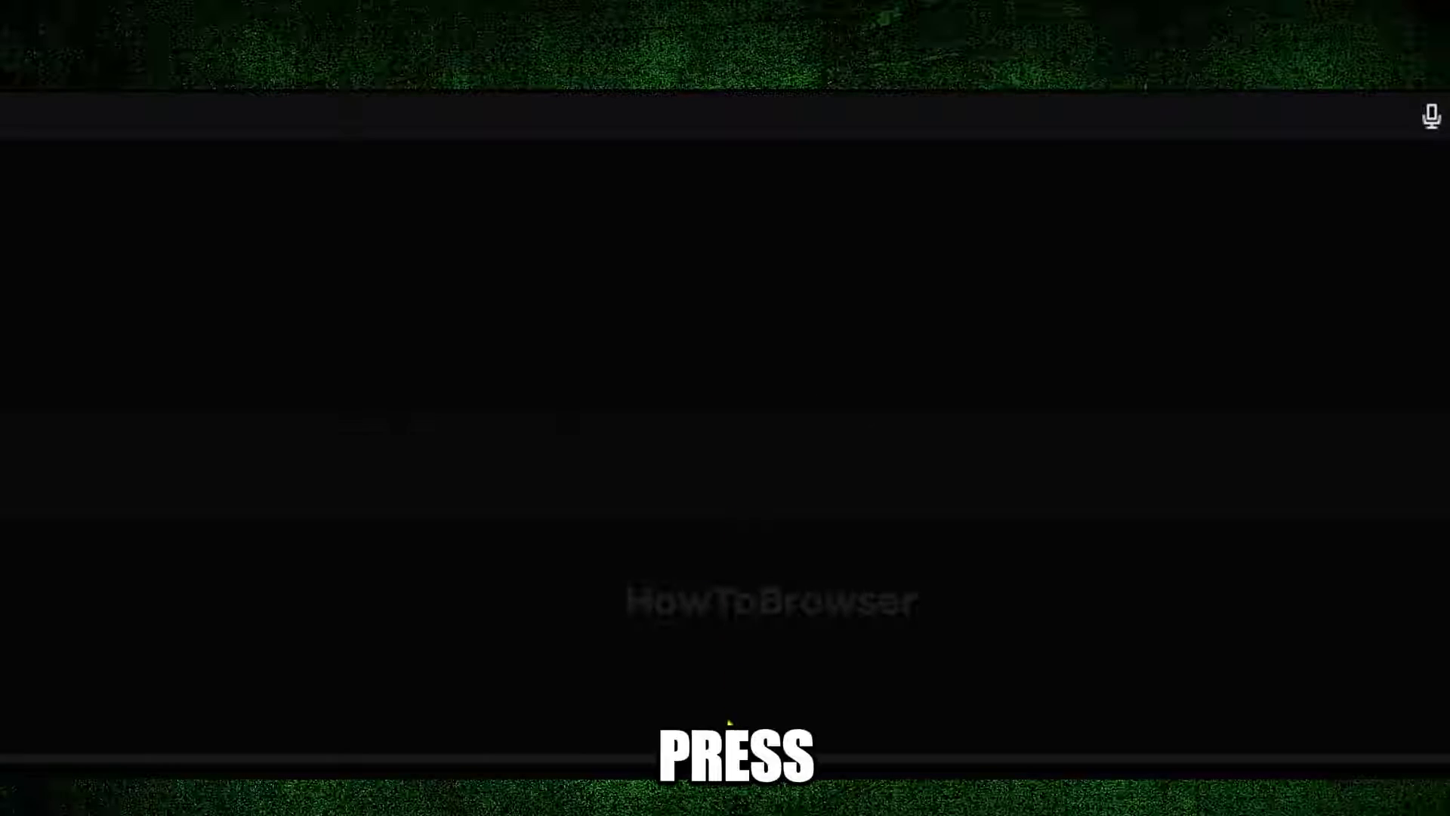
Step: Go to Settings' storage overview for drive C: and its Temporary files page
{"action": "key", "text": "super+i"}
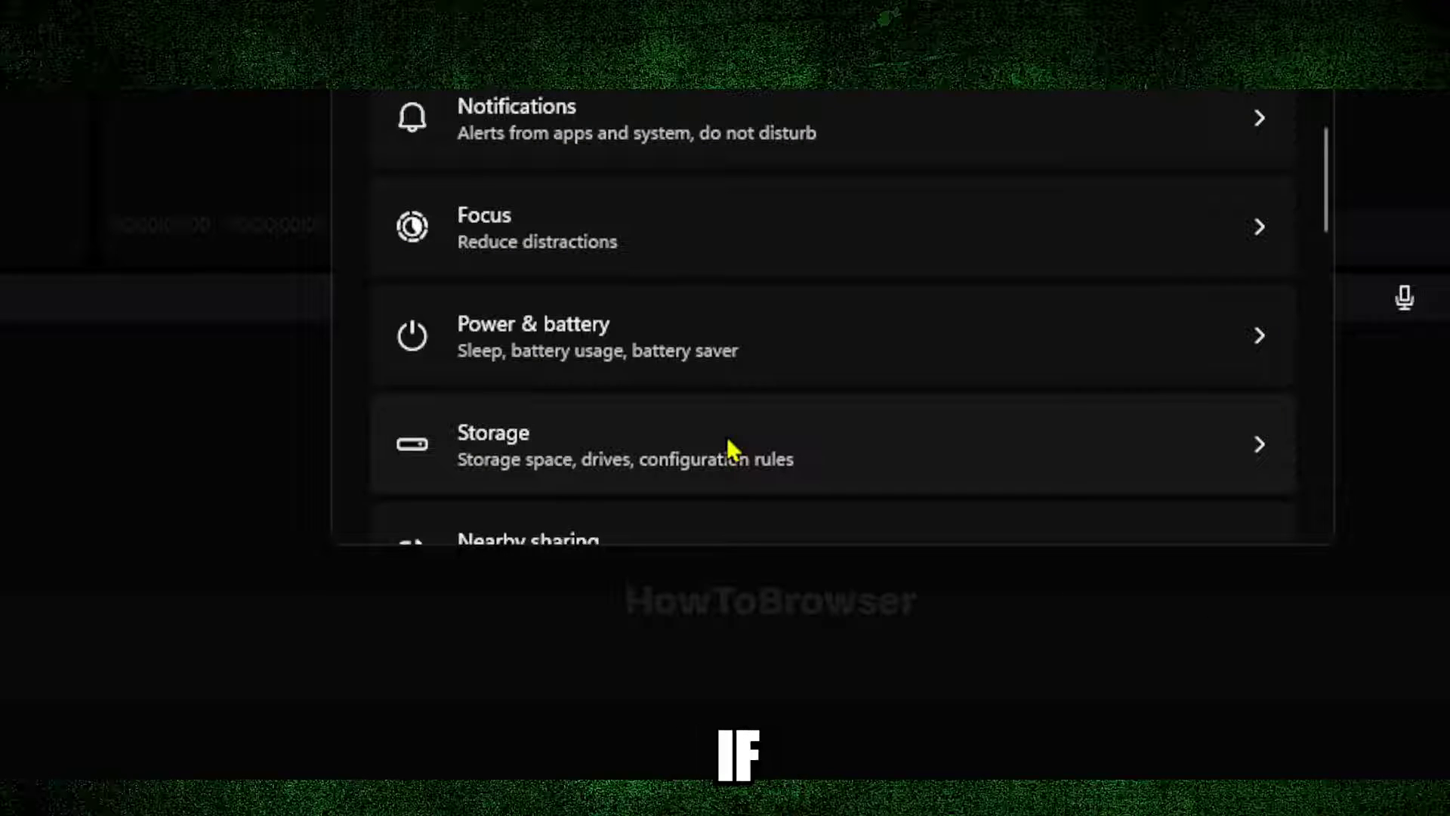
{"action": "left_click", "coordinate": [717, 529]}
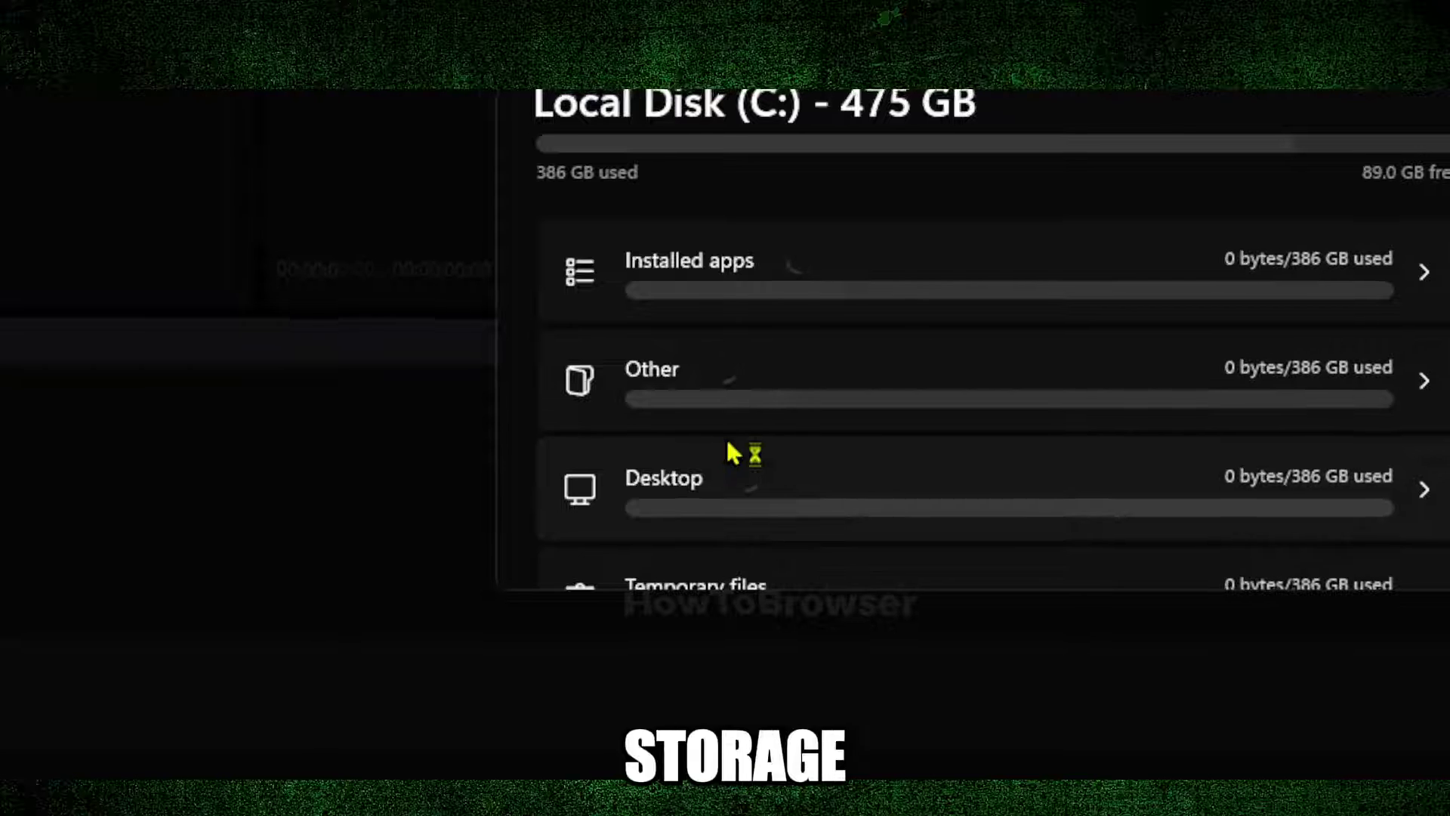
{"action": "scroll", "coordinate": [732, 454], "scroll_direction": "down", "scroll_amount": 3}
{"action": "left_click", "coordinate": [731, 452]}
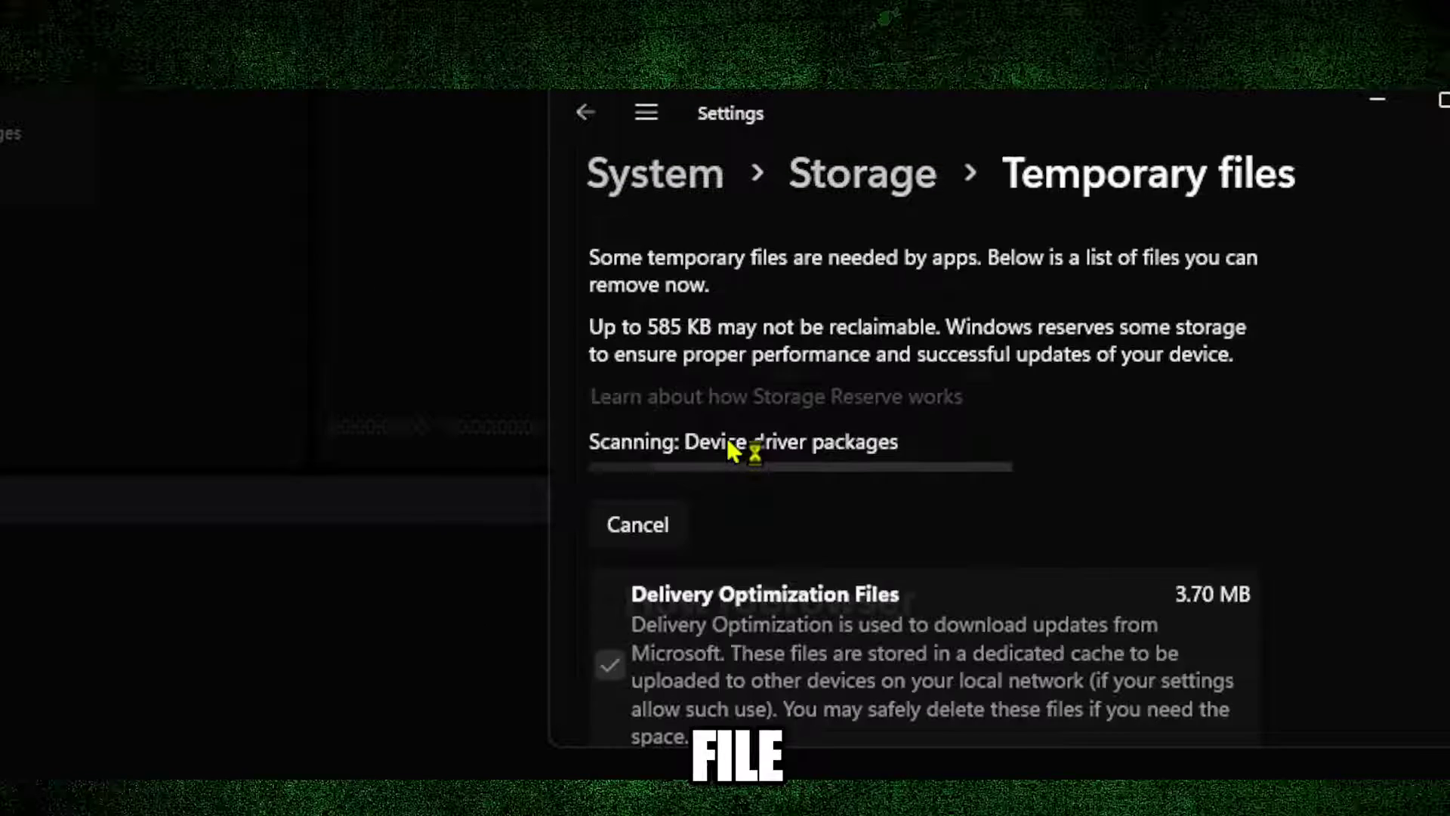
Step: Remove the roughly 1.45 GB of selected temporary files, confirm, and close Settings
{"action": "scroll", "coordinate": [731, 452], "scroll_direction": "down", "scroll_amount": 2}
{"action": "scroll", "coordinate": [731, 452], "scroll_direction": "down", "scroll_amount": 2}
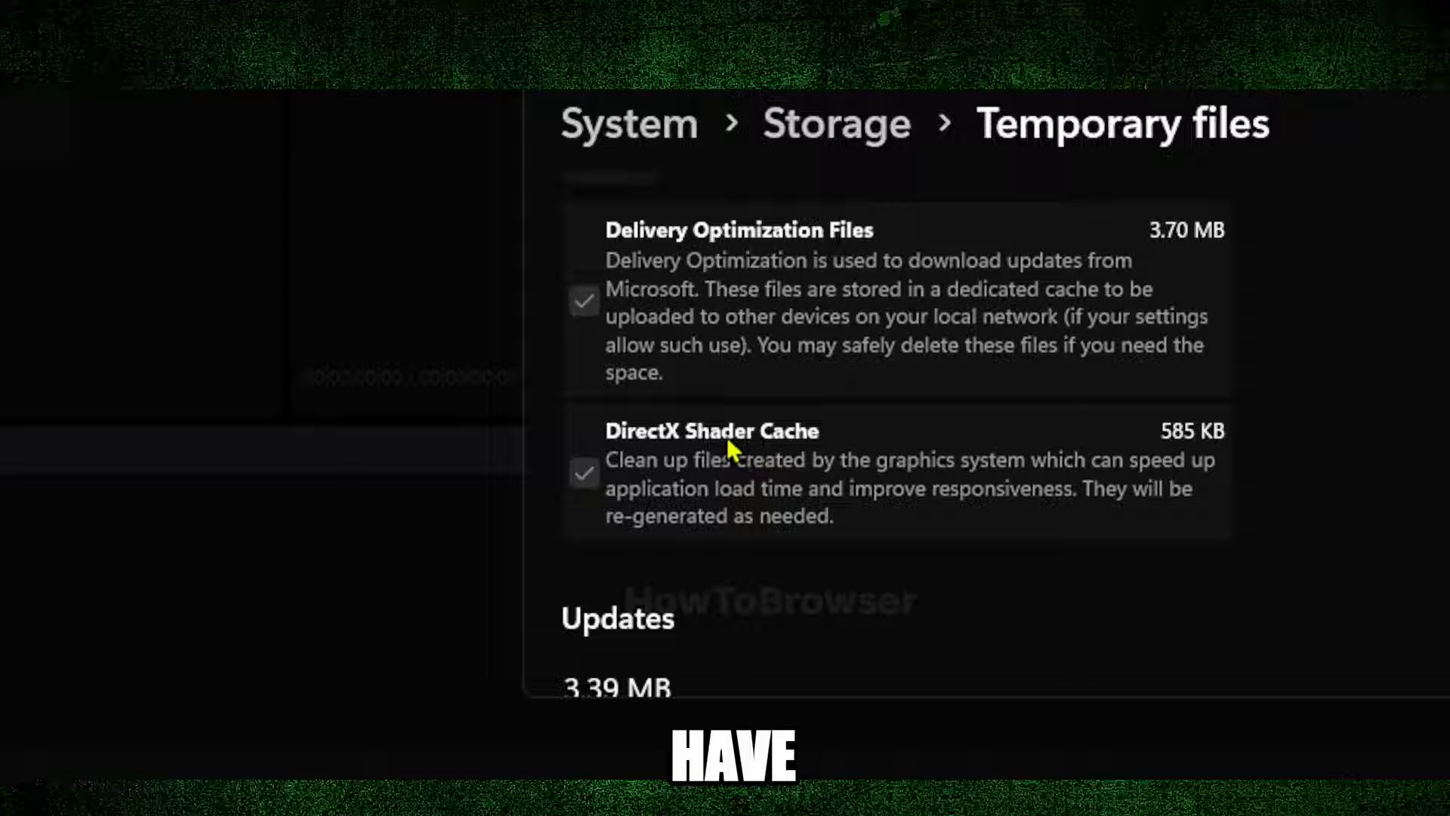
{"action": "scroll", "coordinate": [728, 440], "scroll_direction": "down", "scroll_amount": 2}
{"action": "scroll", "coordinate": [727, 440], "scroll_direction": "up", "scroll_amount": 6}
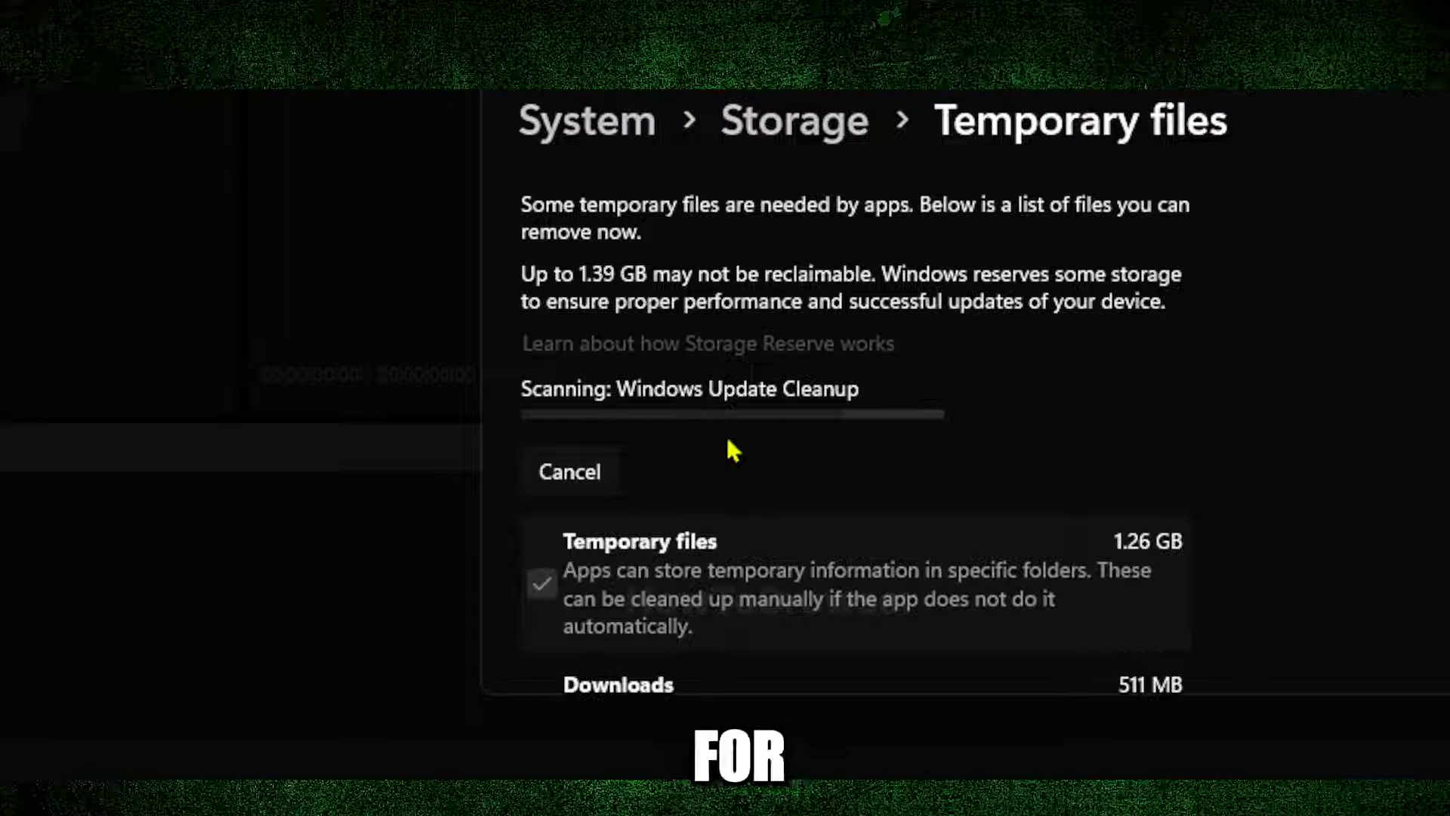
{"action": "scroll", "coordinate": [727, 441], "scroll_direction": "down", "scroll_amount": 3}
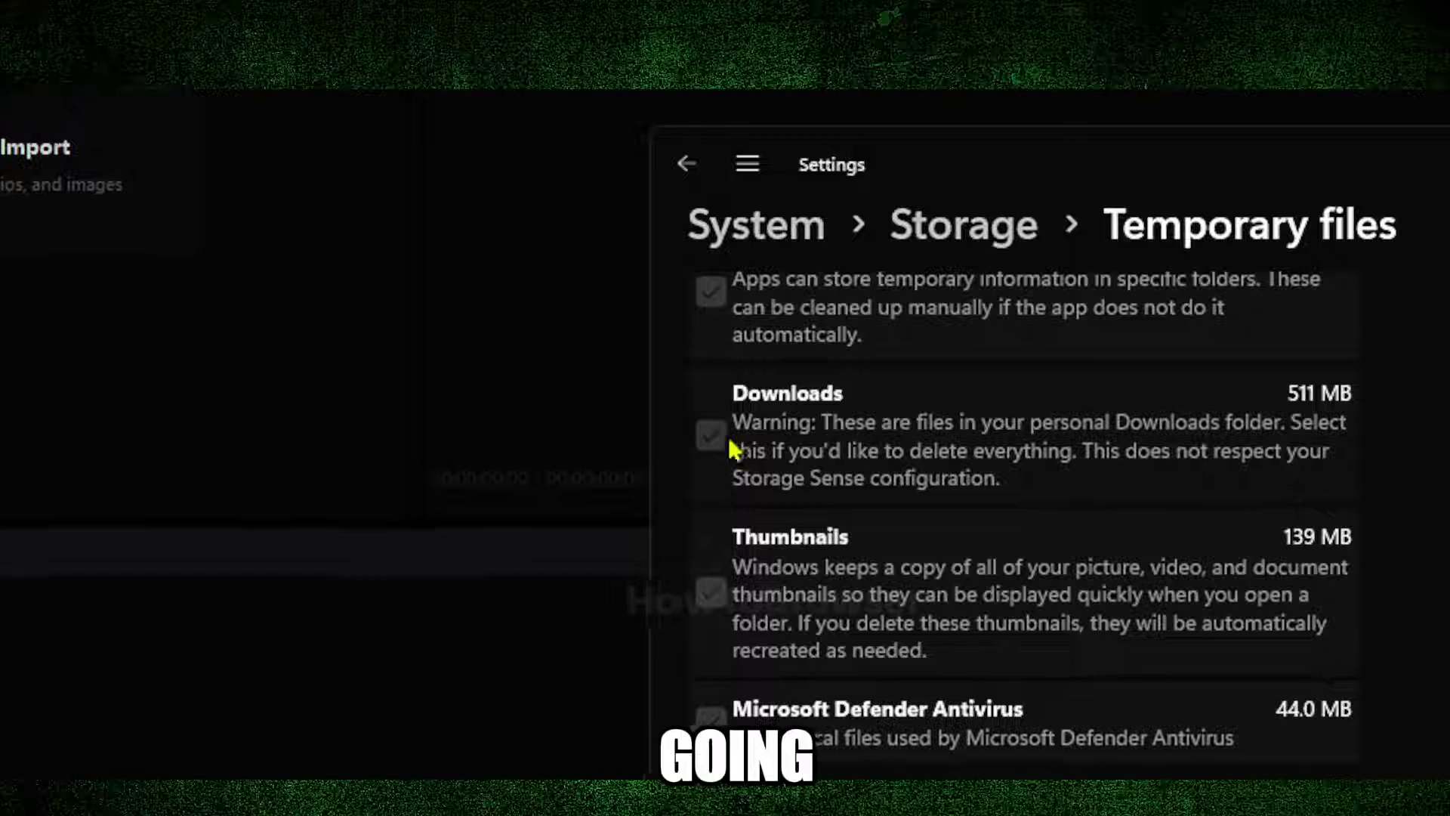
{"action": "scroll", "coordinate": [731, 450], "scroll_direction": "down", "scroll_amount": 2}
{"action": "scroll", "coordinate": [731, 449], "scroll_direction": "down", "scroll_amount": 4}
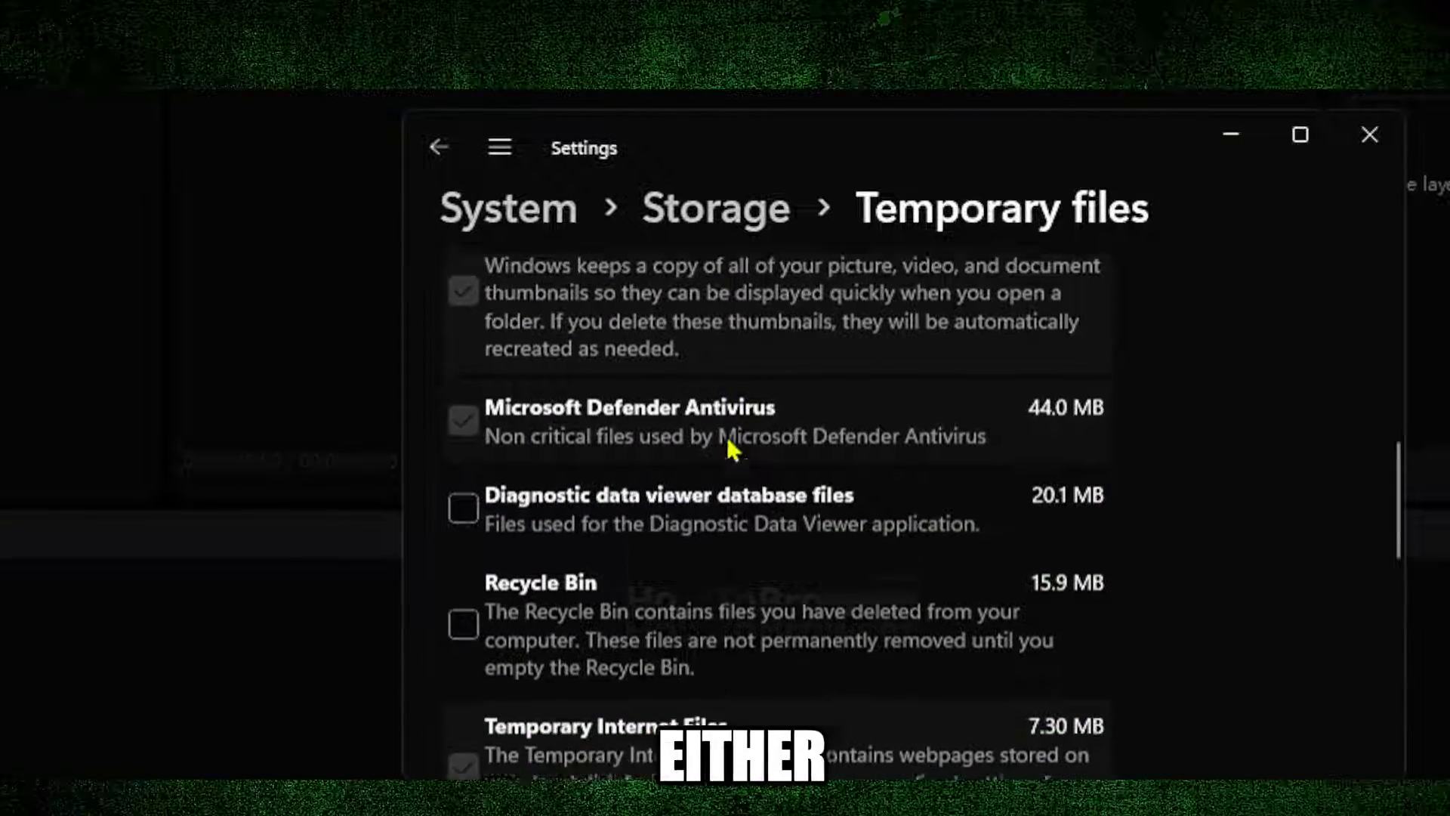
{"action": "scroll", "coordinate": [733, 448], "scroll_direction": "up", "scroll_amount": 10}
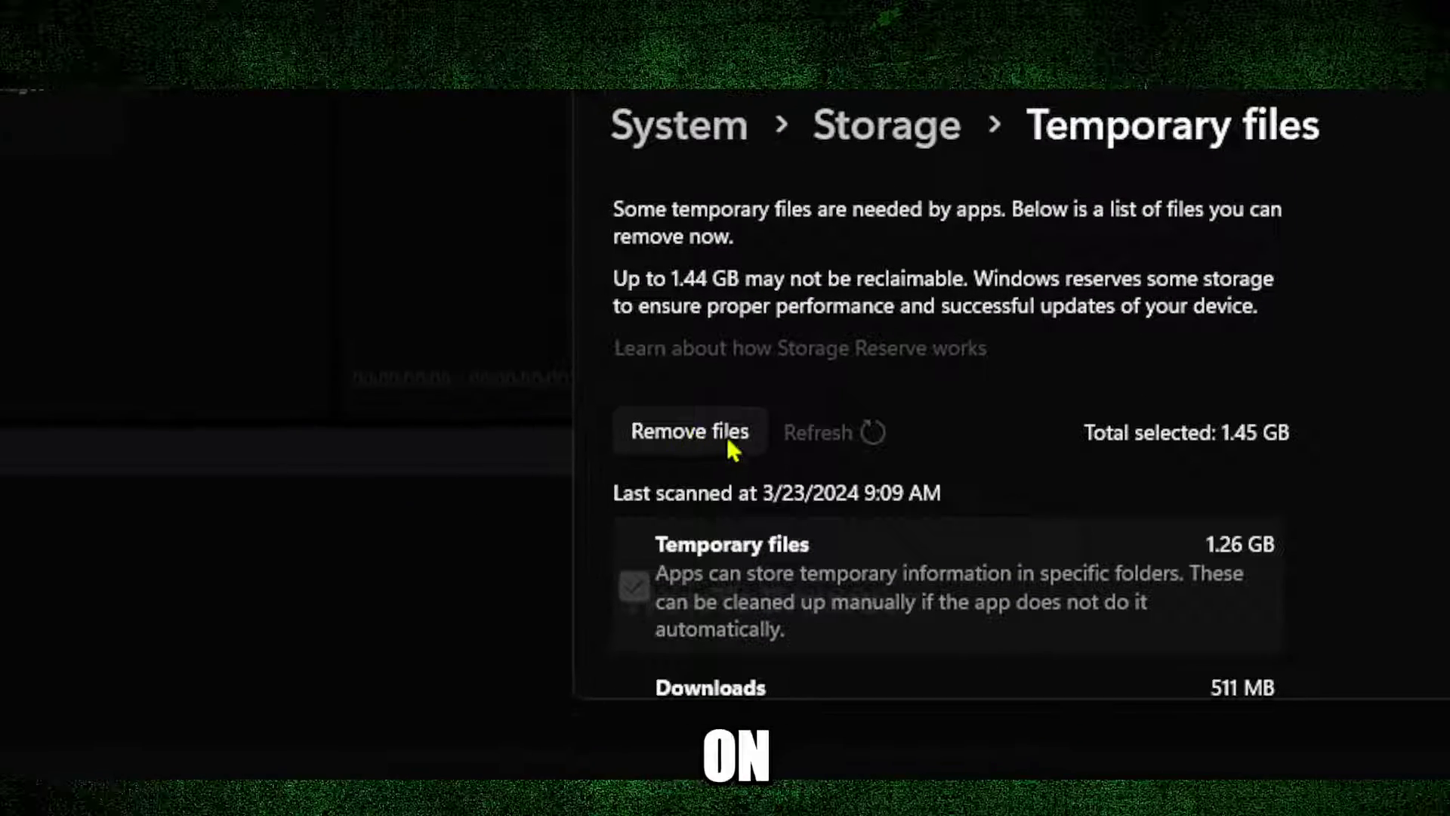
{"action": "left_click", "coordinate": [731, 447]}
{"action": "left_click", "coordinate": [731, 451]}
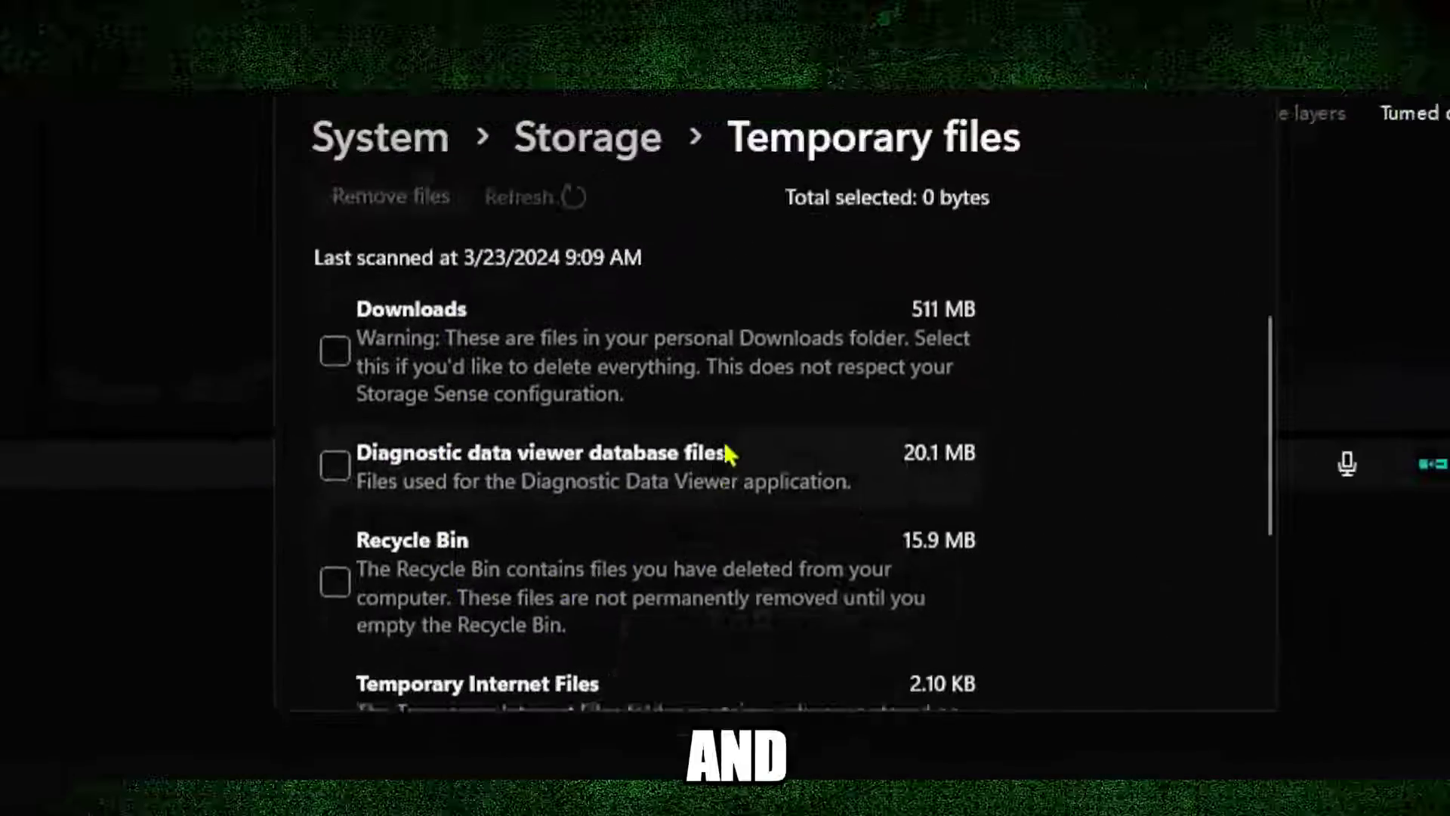
{"action": "left_click", "coordinate": [1239, 62]}
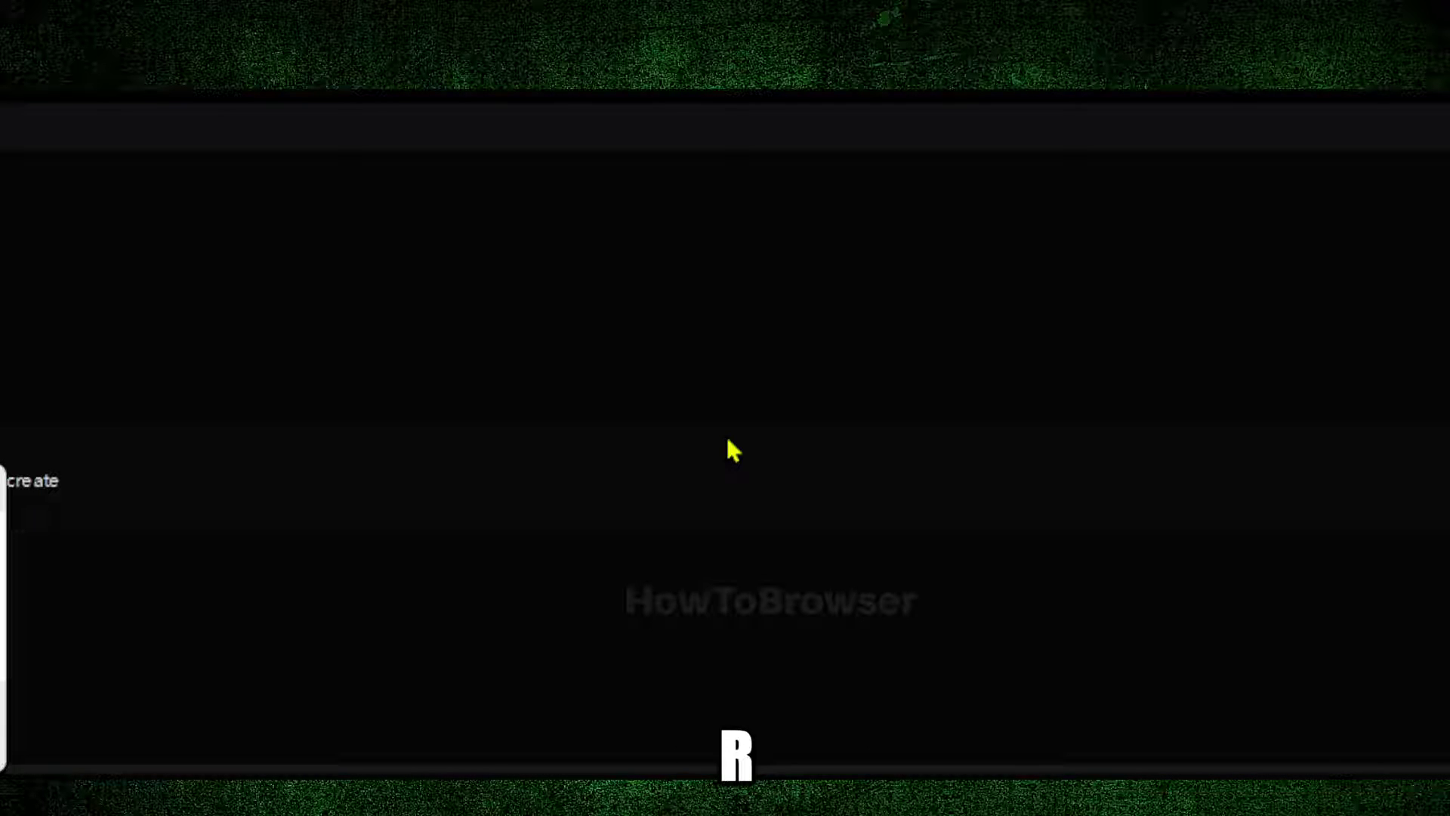
Step: Open the %temp% folder through the Run dialog
{"action": "key", "text": "super+r"}
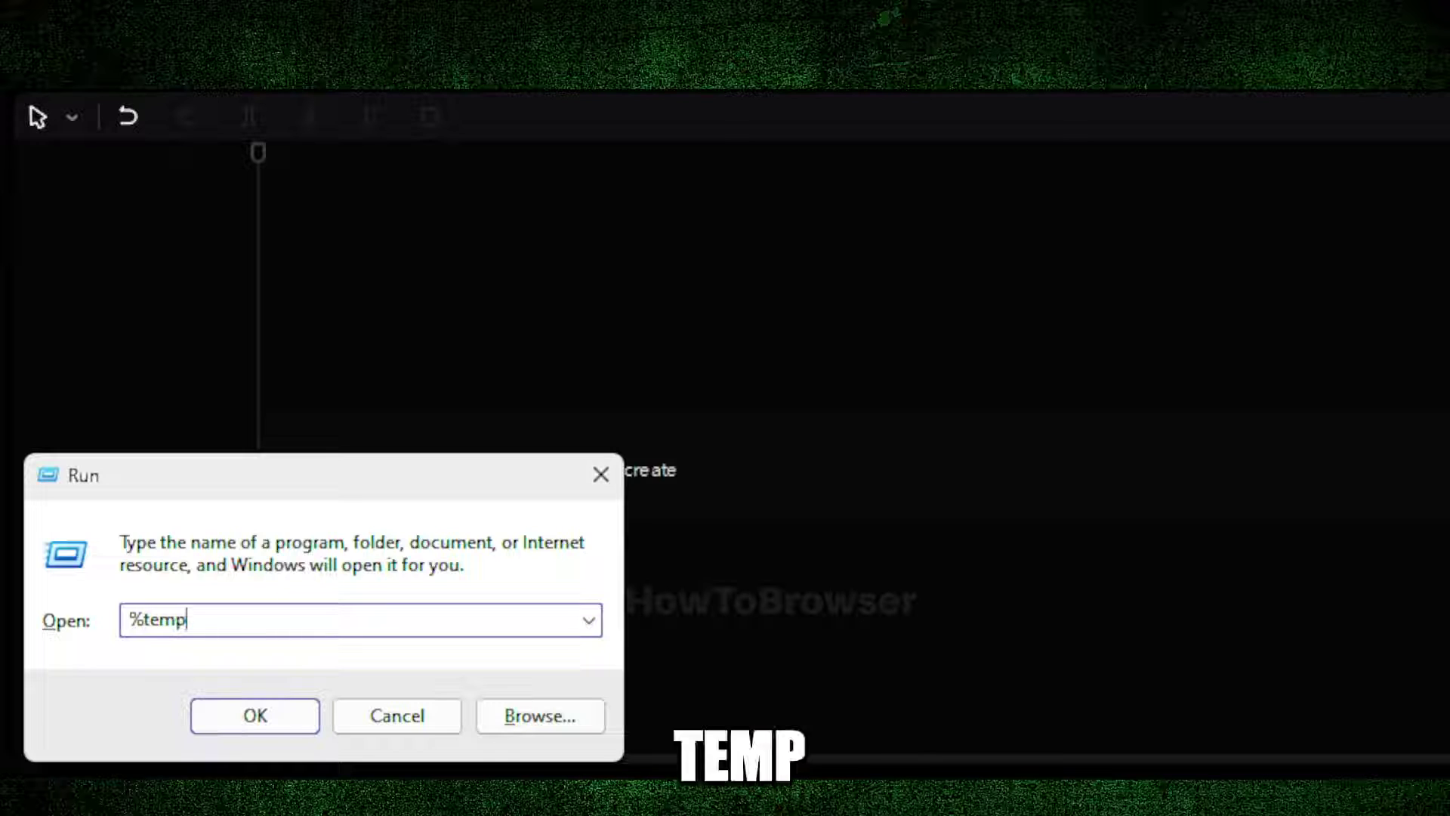
{"action": "type", "text": "%temp%"}
{"action": "left_click", "coordinate": [255, 716]}
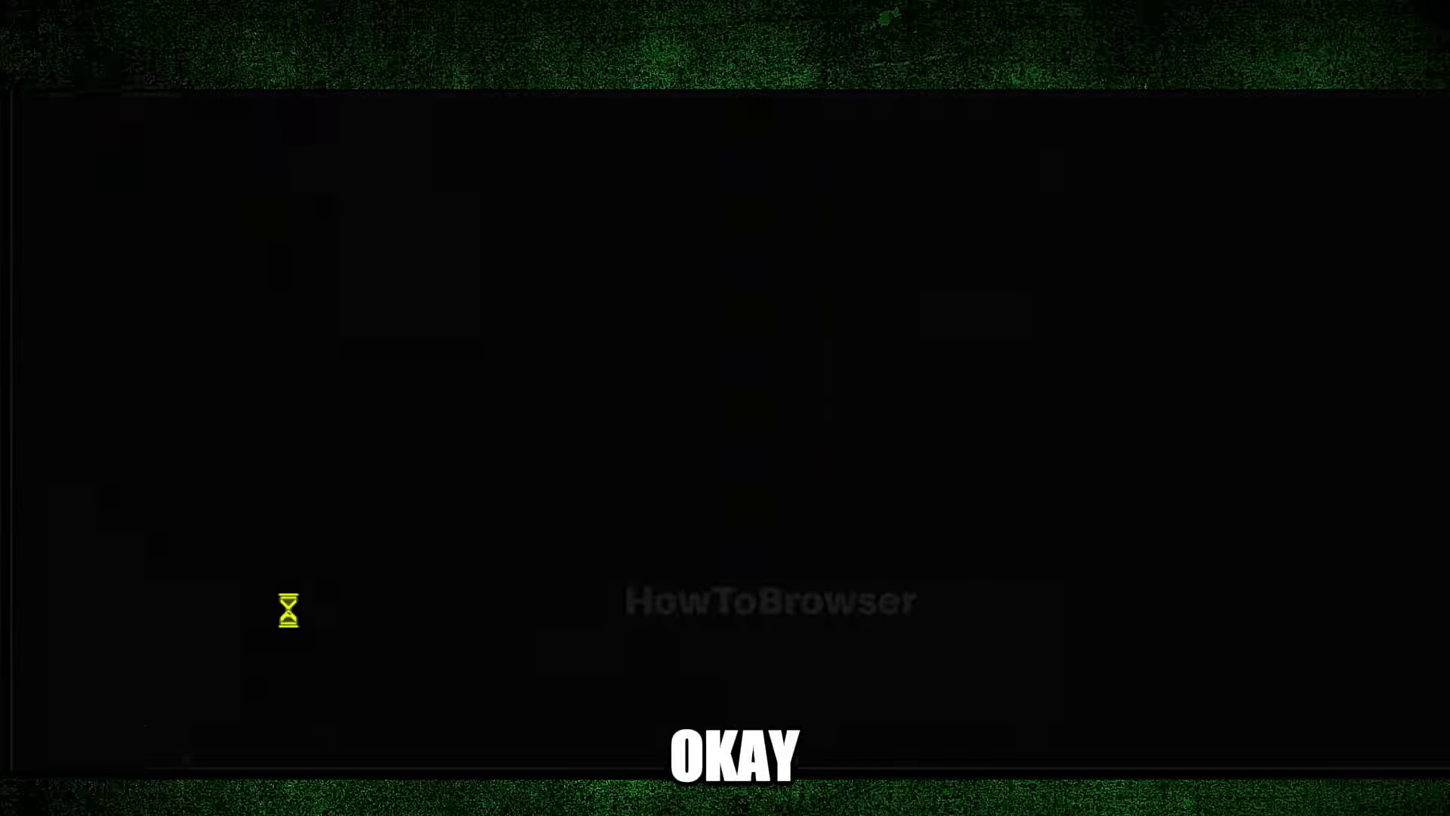
Step: Select all temp folder items, delete them, and apply one choice to all in-use files
{"action": "scroll", "coordinate": [729, 453], "scroll_direction": "up", "scroll_amount": 2}
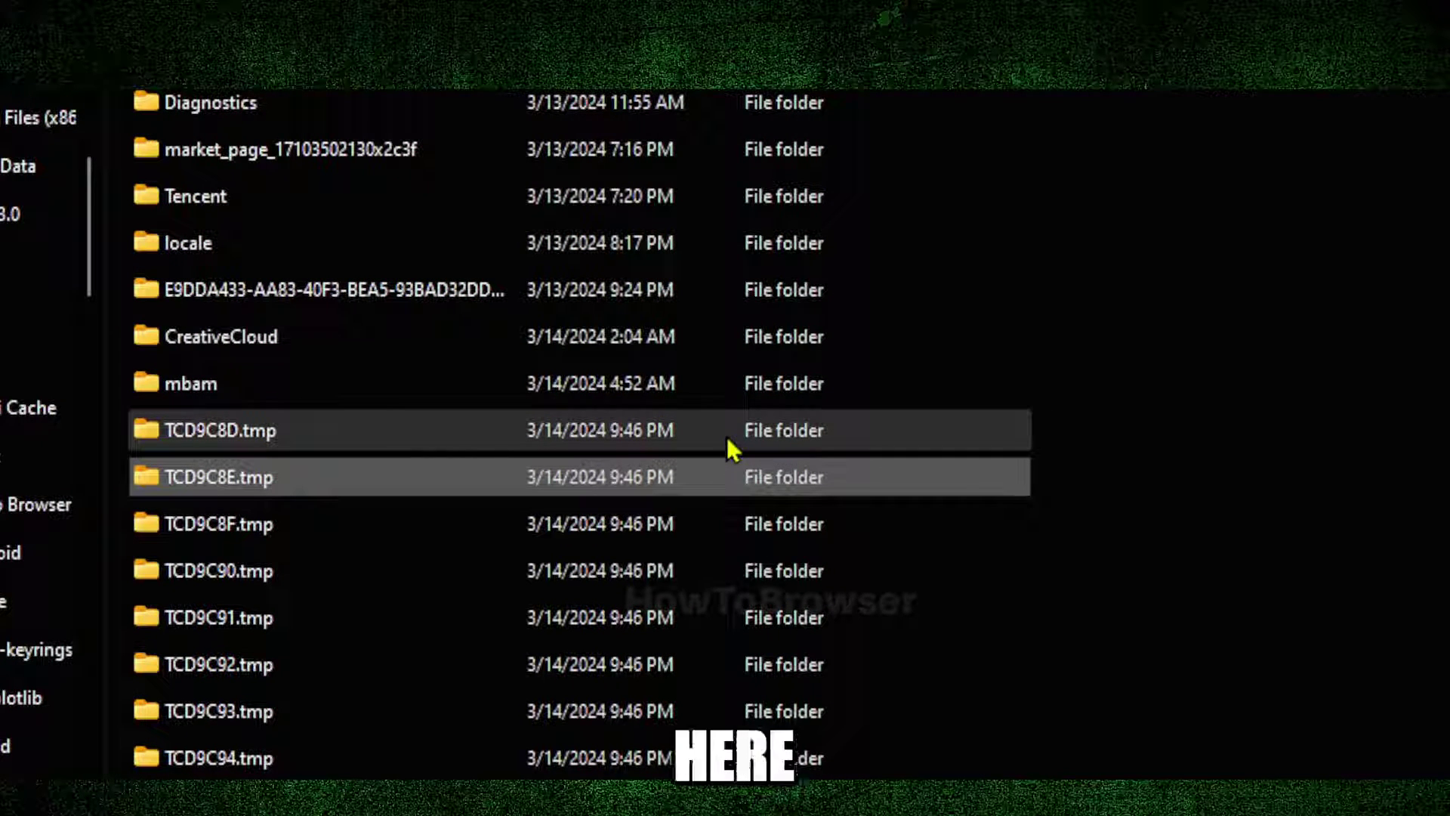
{"action": "key", "text": "ctrl+a"}
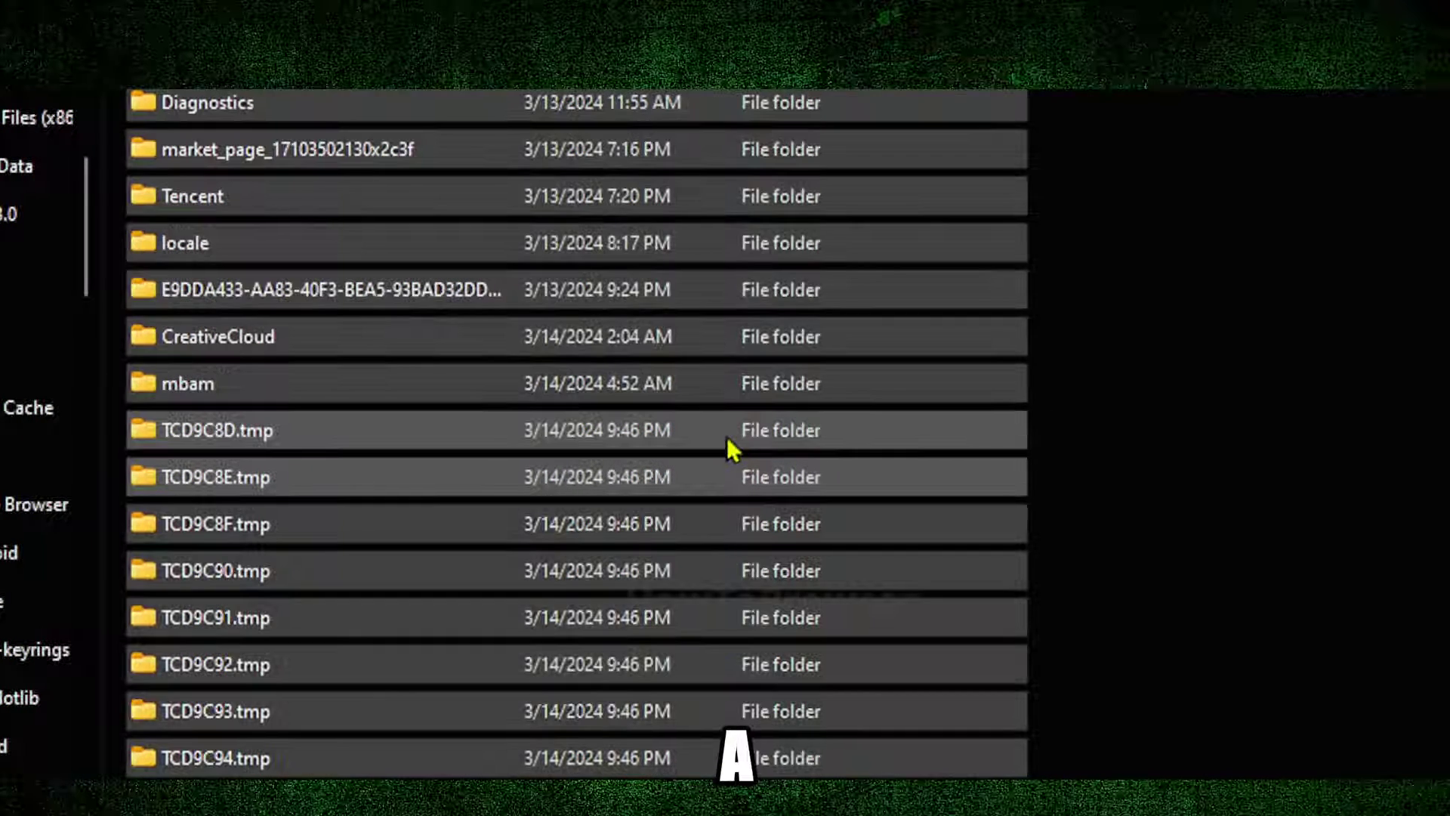
{"action": "right_click", "coordinate": [727, 444]}
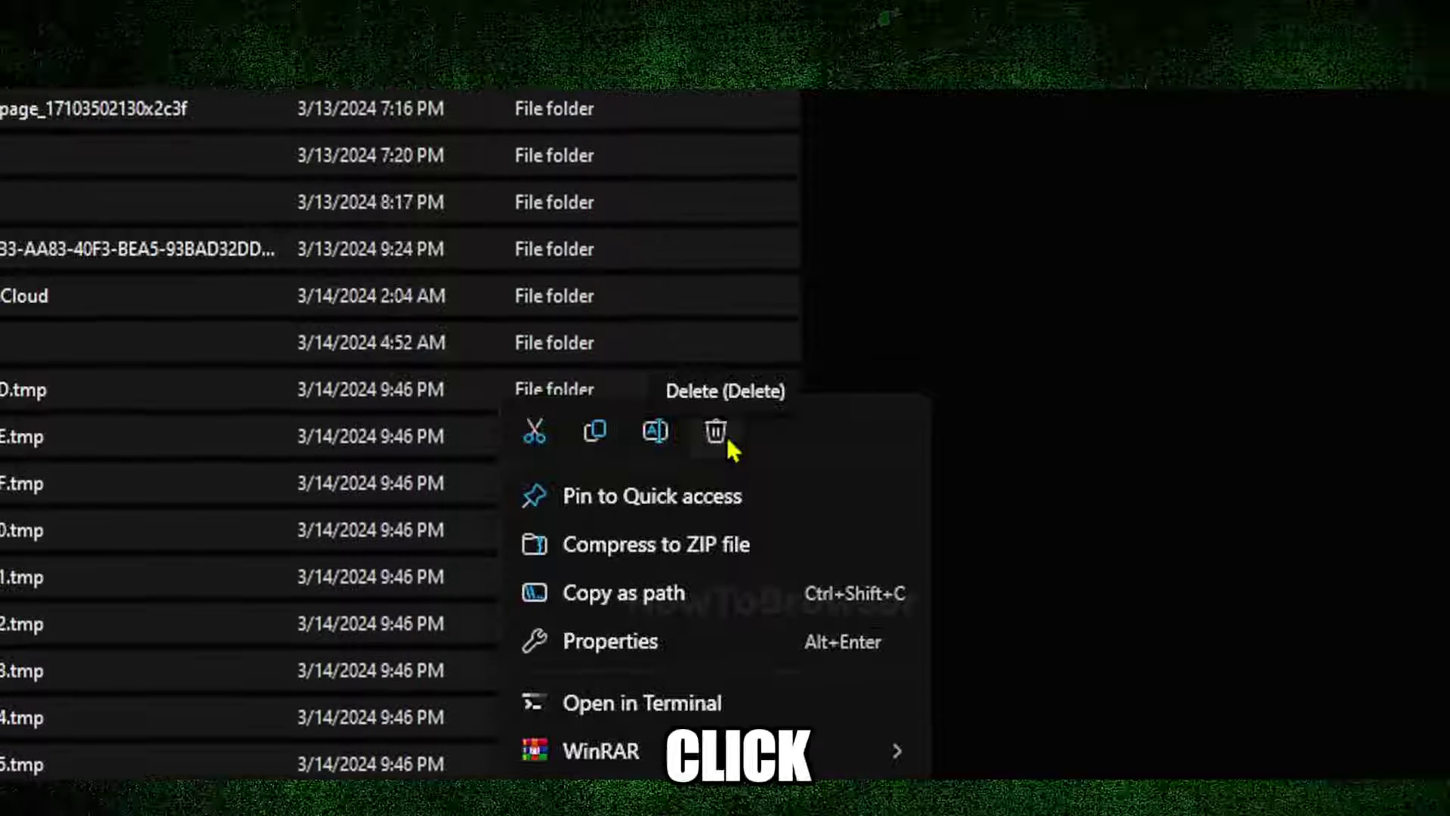
{"action": "left_click", "coordinate": [925, 472]}
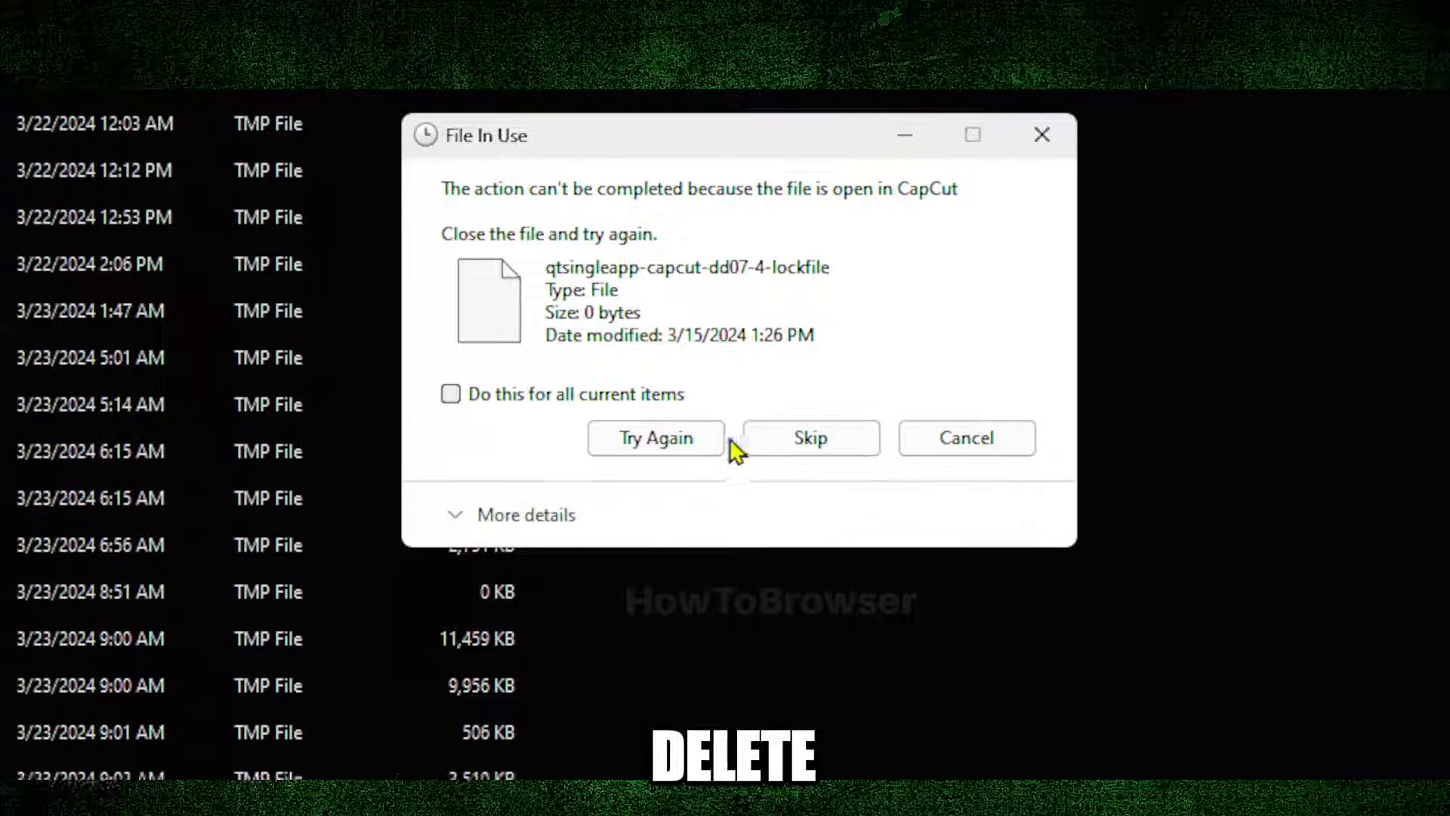
{"action": "left_click", "coordinate": [604, 380]}
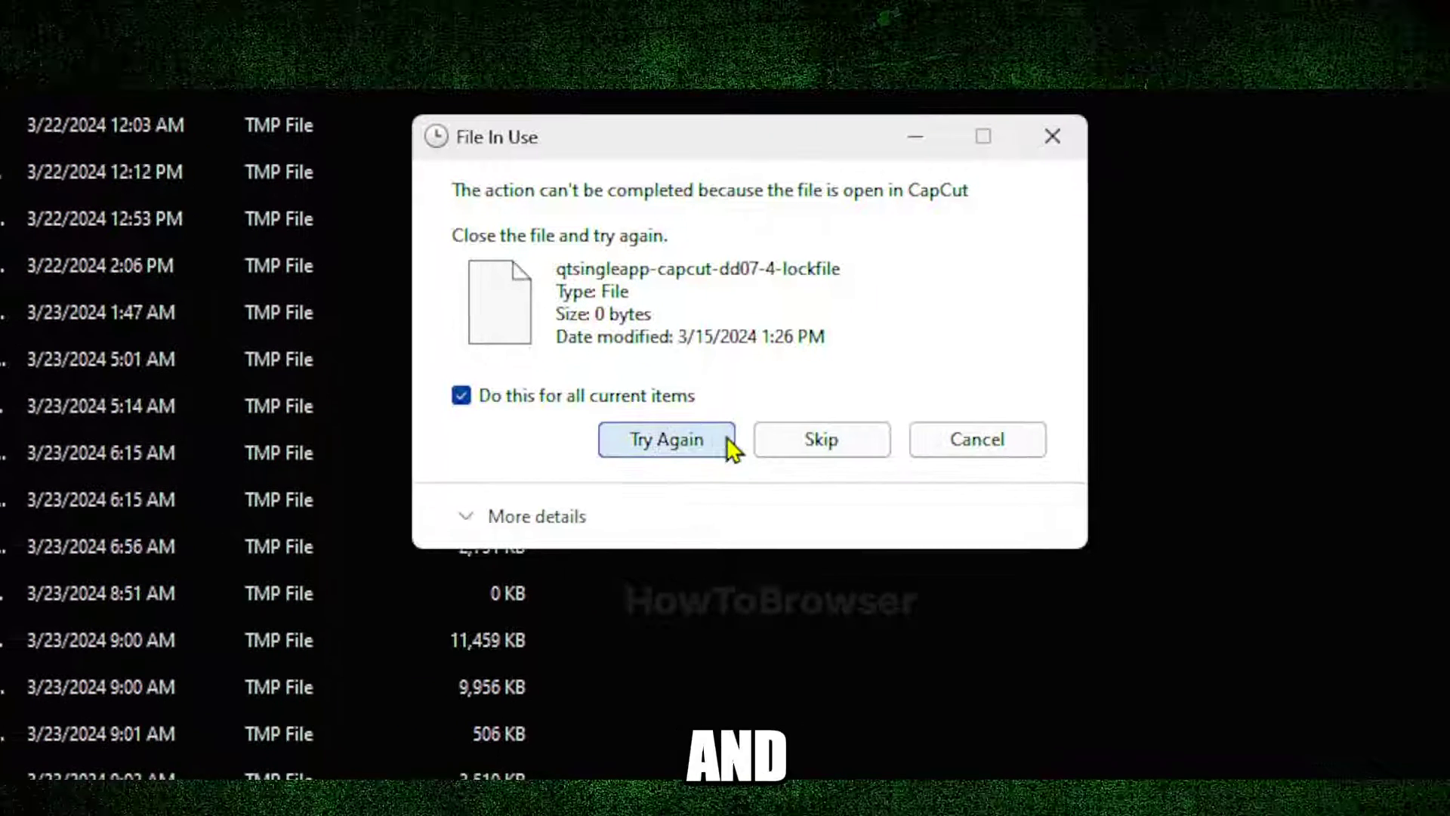